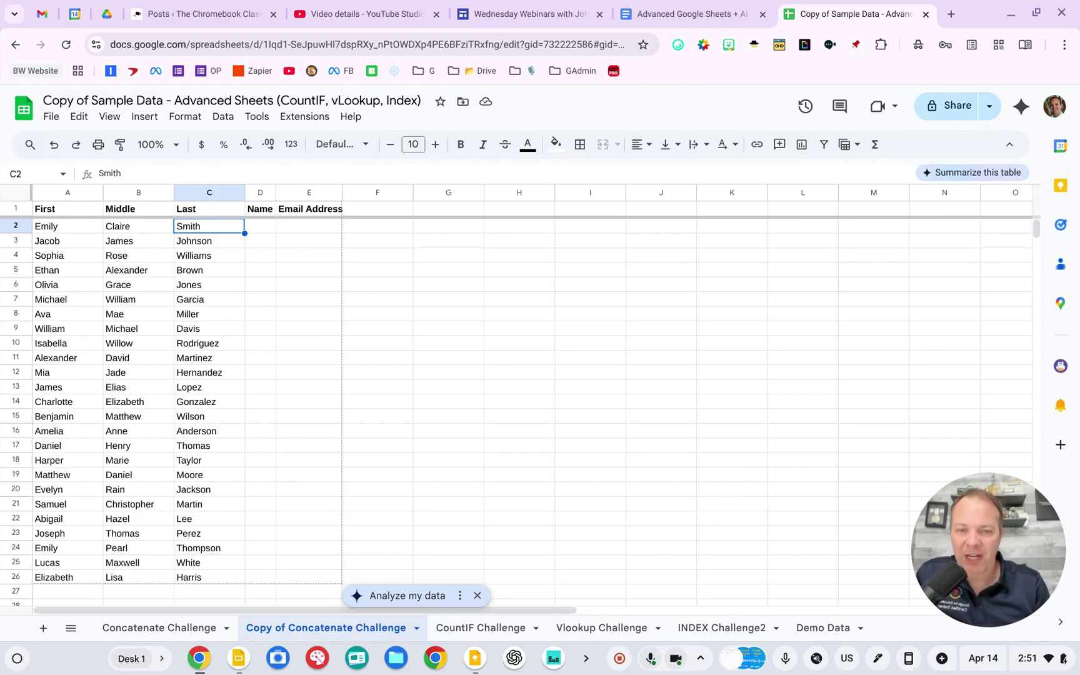
Move through the name list to the Email Address cell in row 2
click(460, 282)
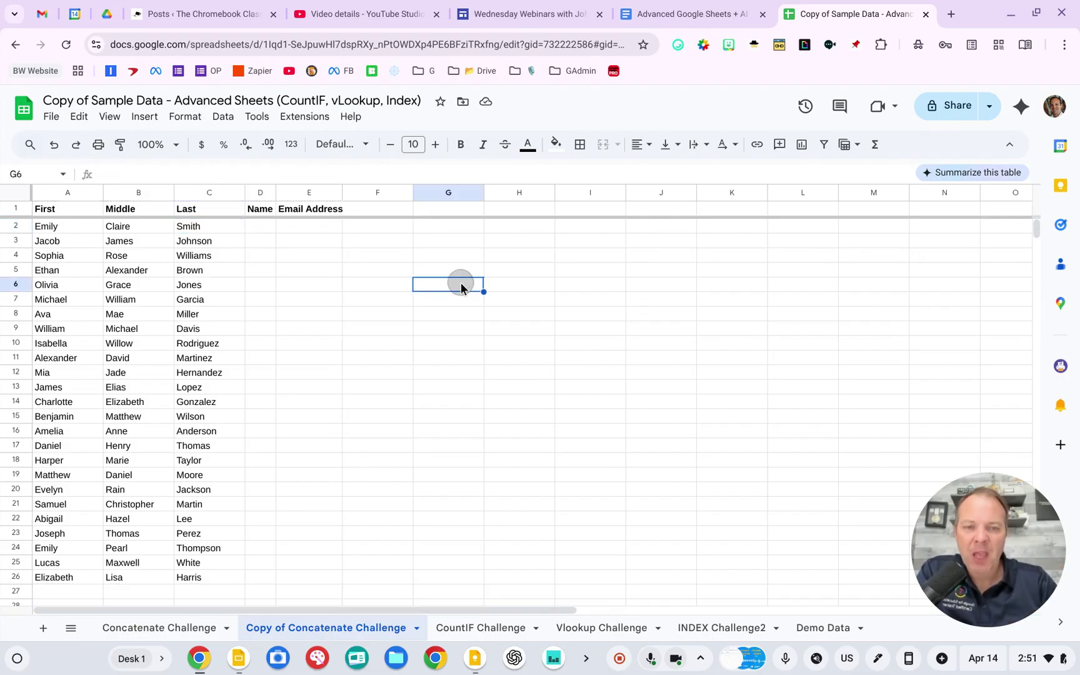
key(Left)
key(Left)
key(Left)
key(Left)
key(Left)
key(Left)
key(Up)
key(Up)
key(Up)
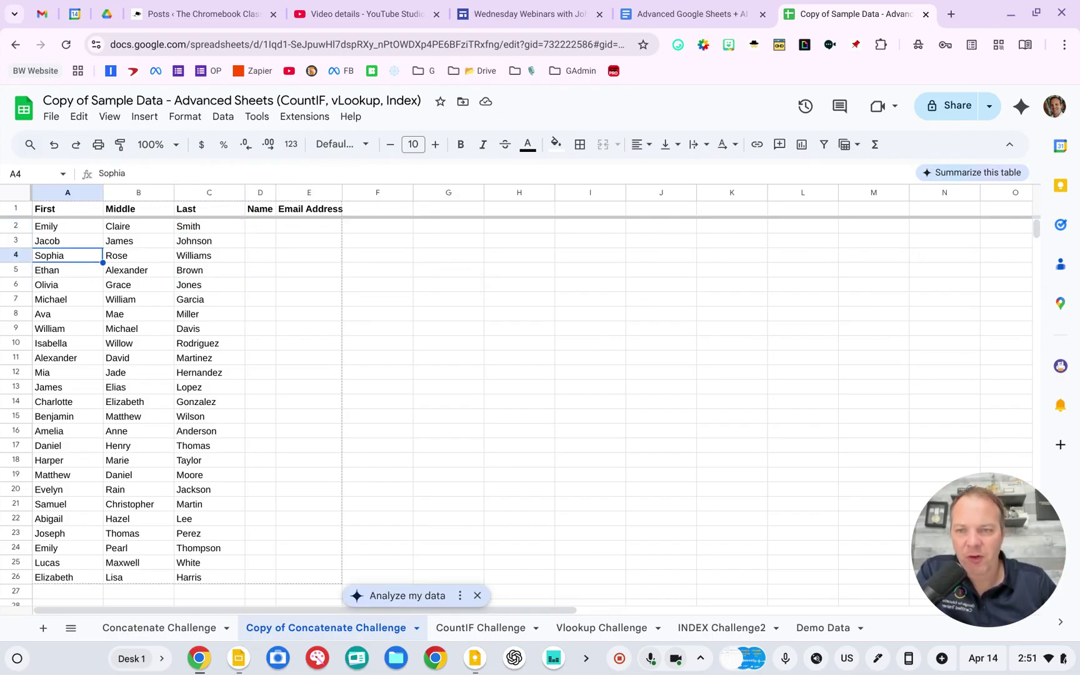
key(Right)
key(Up)
key(Right)
key(Right)
key(Right)
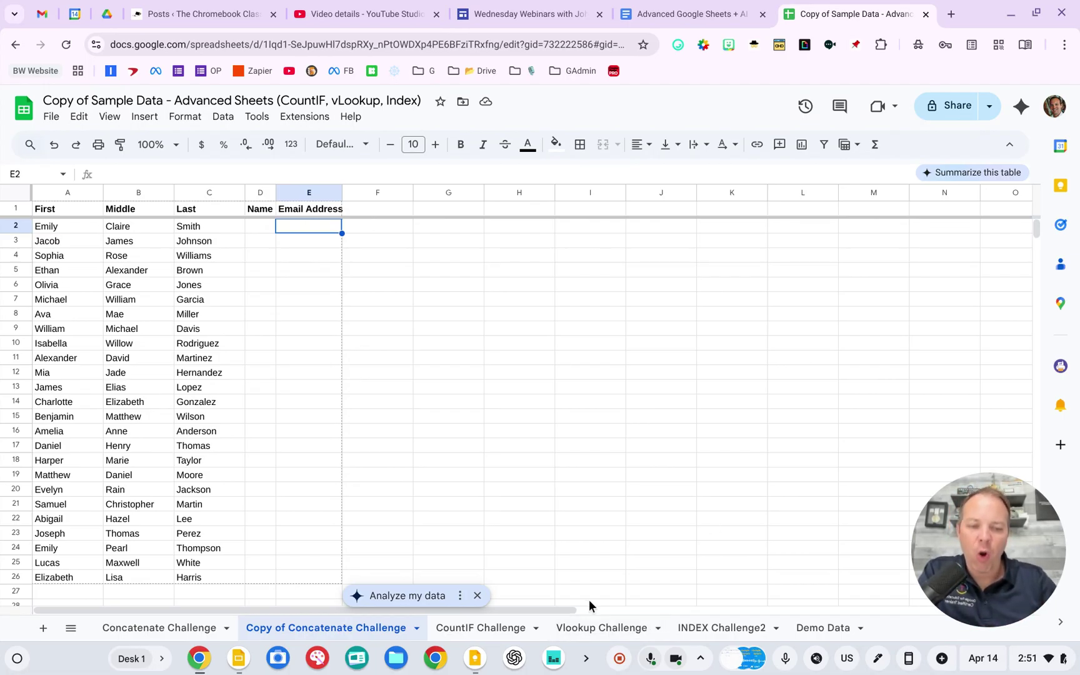
Open Gemini from the shelf and dictate a prompt asking for an email-address formula
click(585, 659)
click(583, 661)
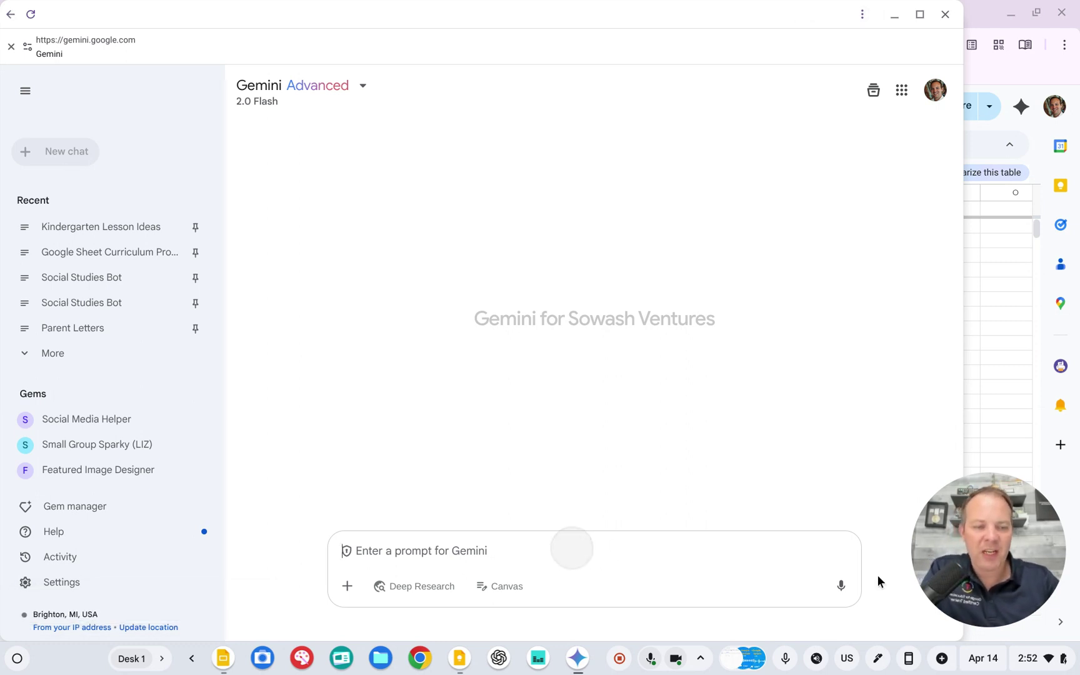
click(843, 586)
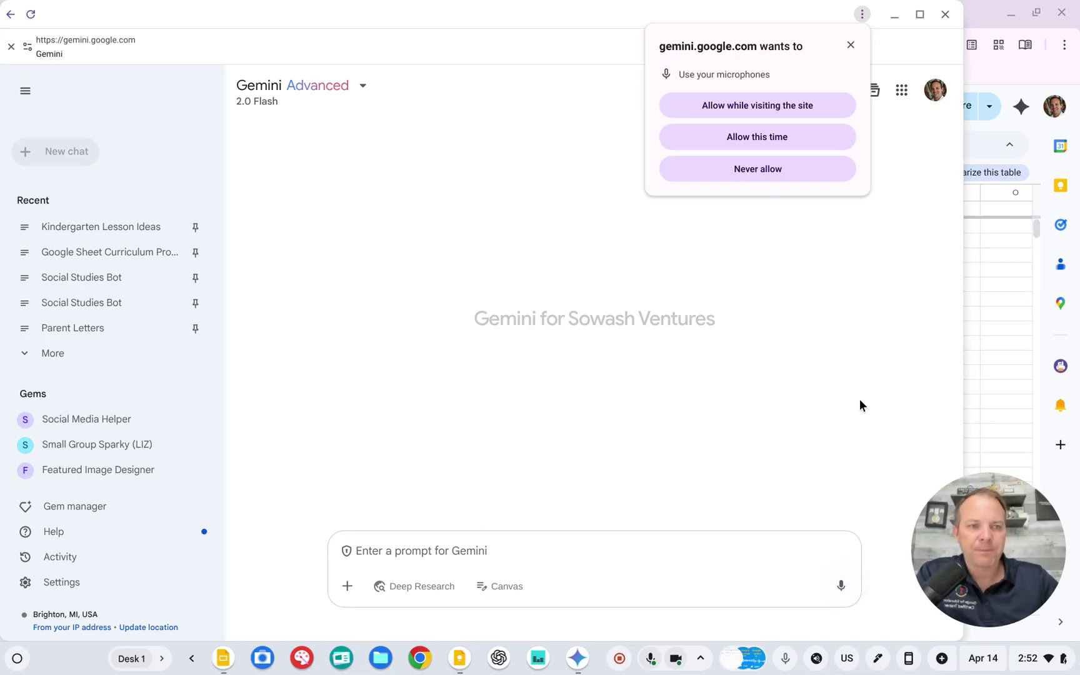
click(766, 107)
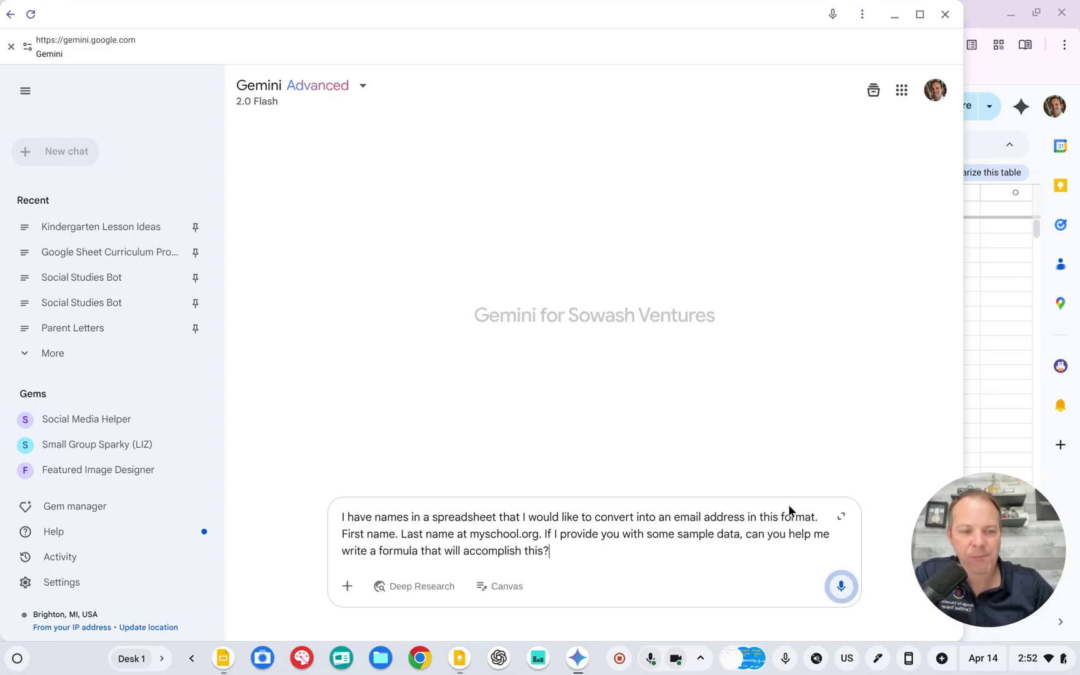
click(841, 586)
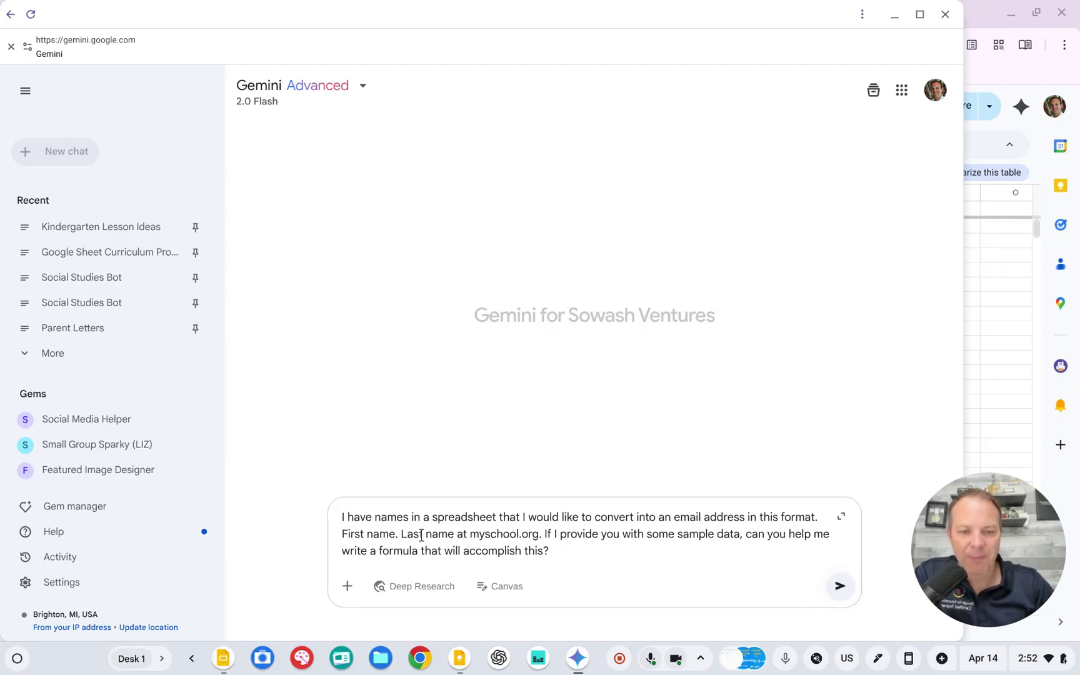
click(401, 534)
key(BackSpace)
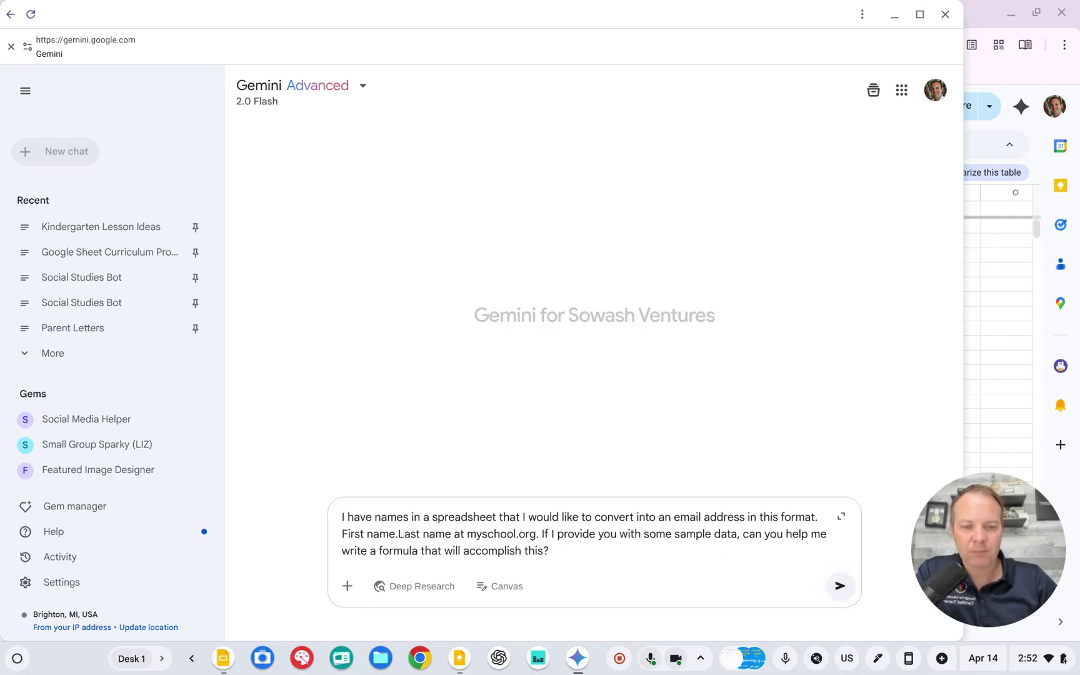
click(420, 535)
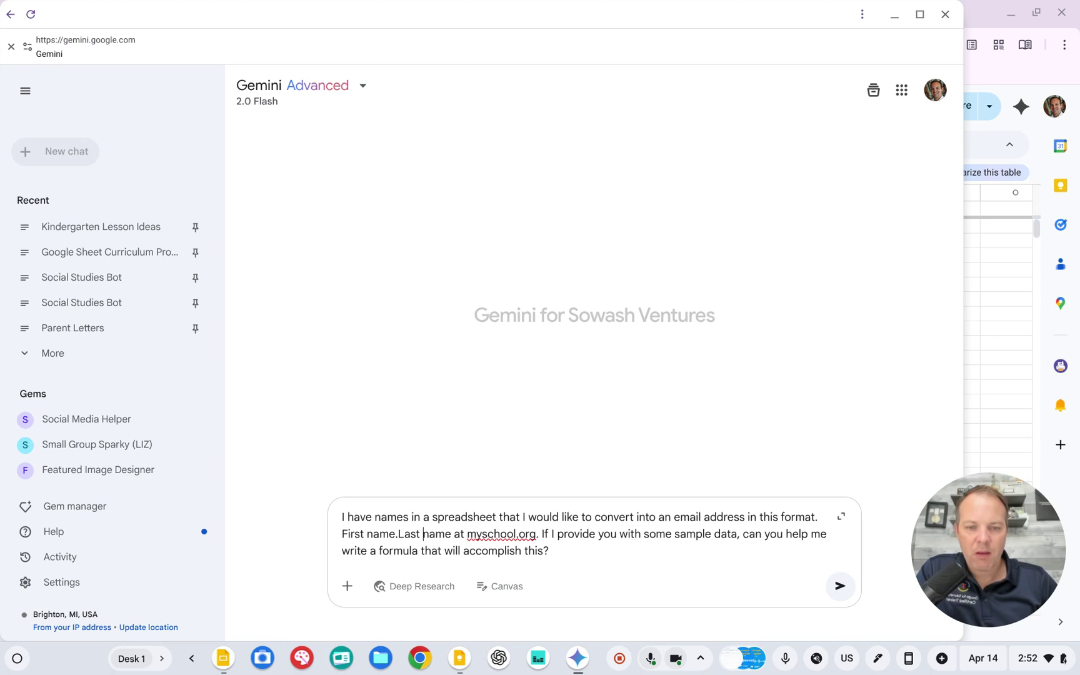
key(Delete)
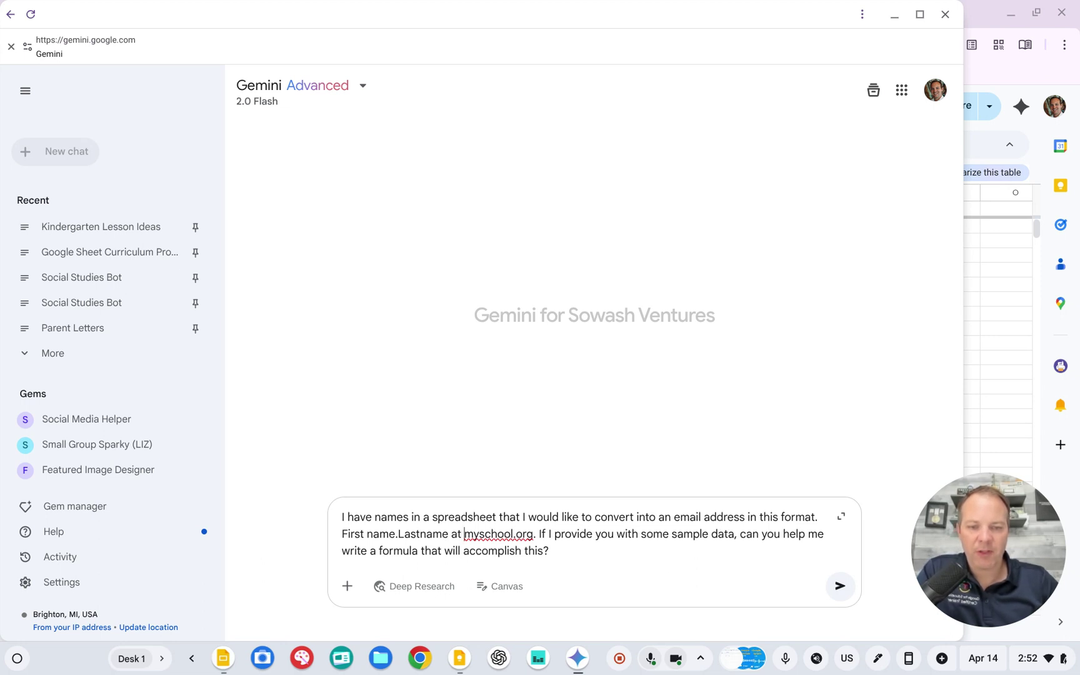
key(BackSpace)
key(BackSpace)
key(BackSpace)
key(BackSpace)
text(@)
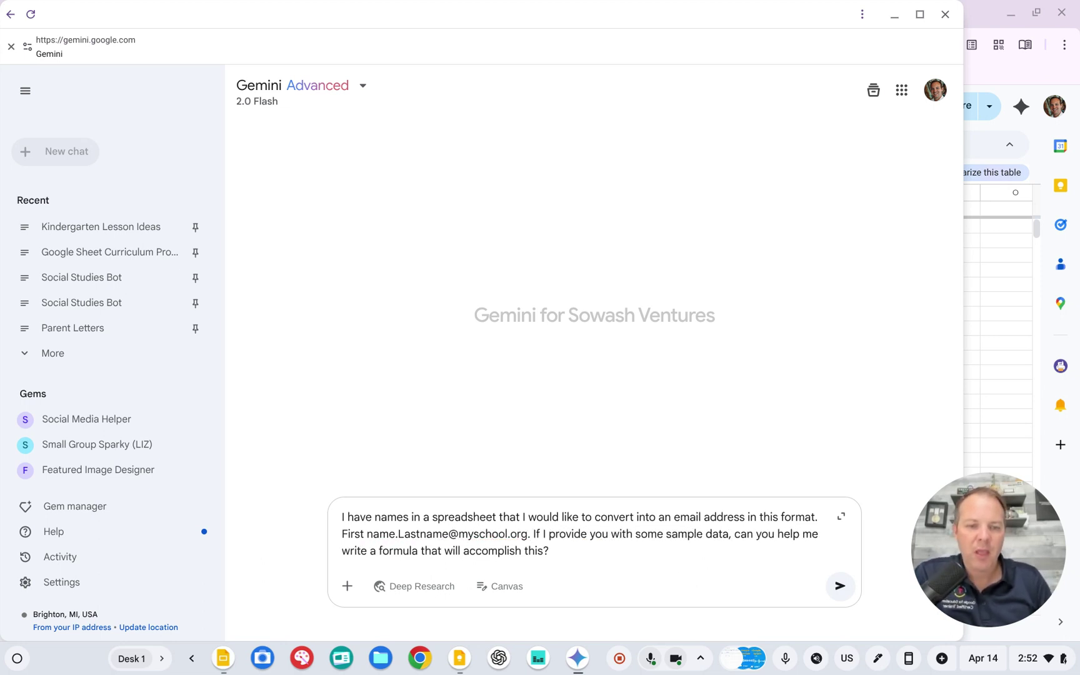
click(844, 588)
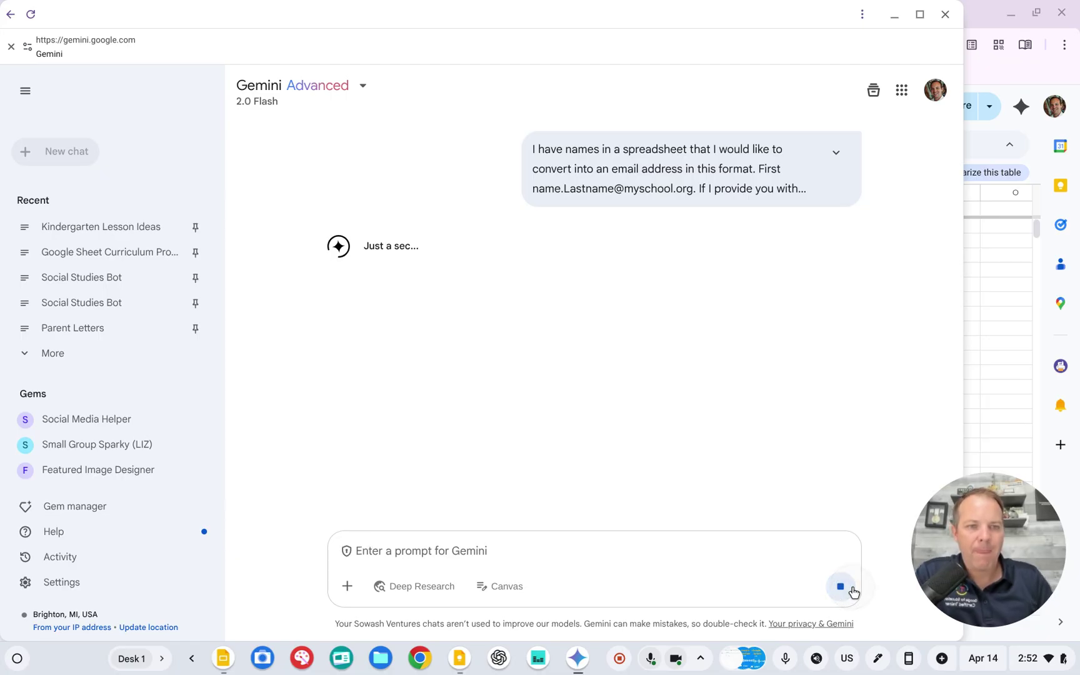
Send the header and first eight name rows (A1:D9) to Gemini as 'Here's my sample data:' and read the LOWER formula
click(1026, 342)
drag(48, 209, 312, 332)
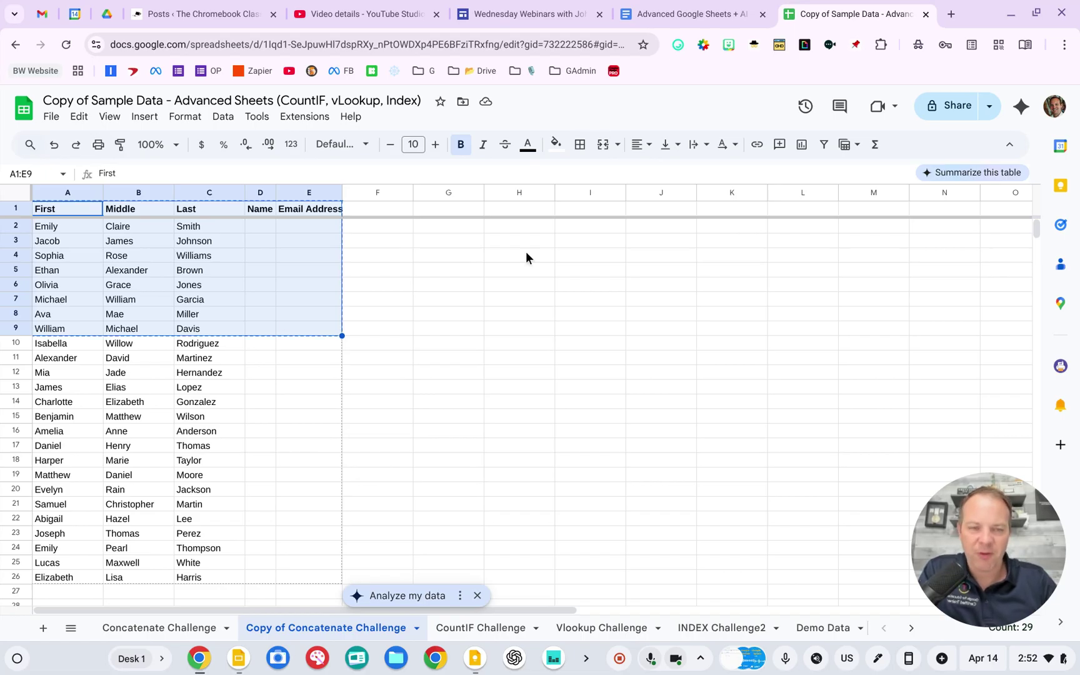
key(alt+Tab)
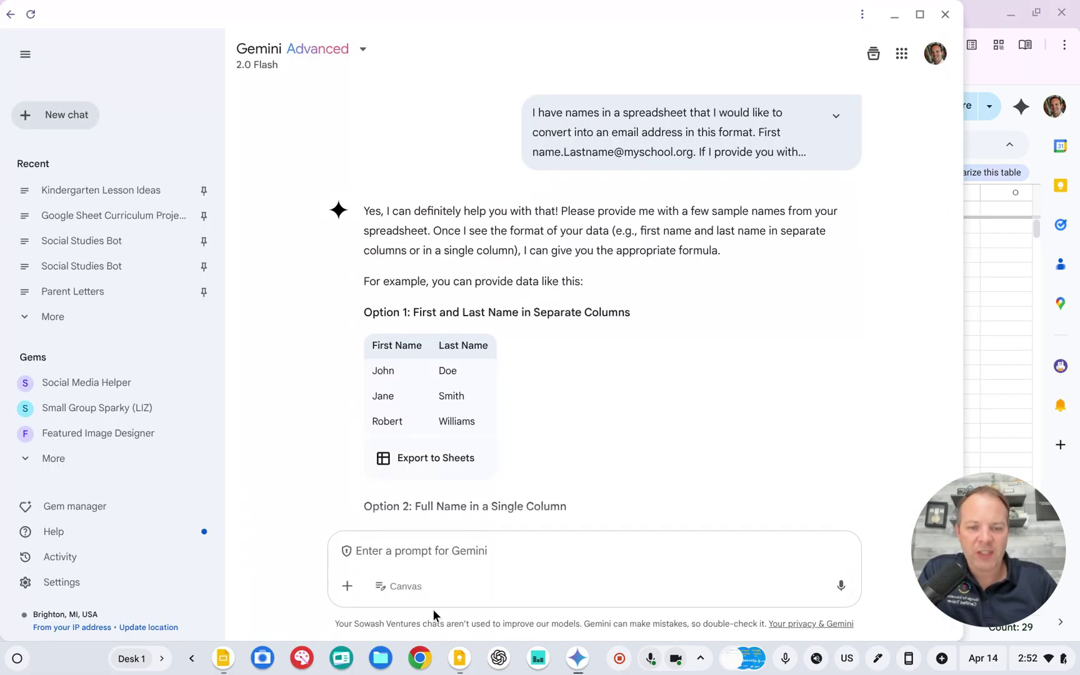
text(H)
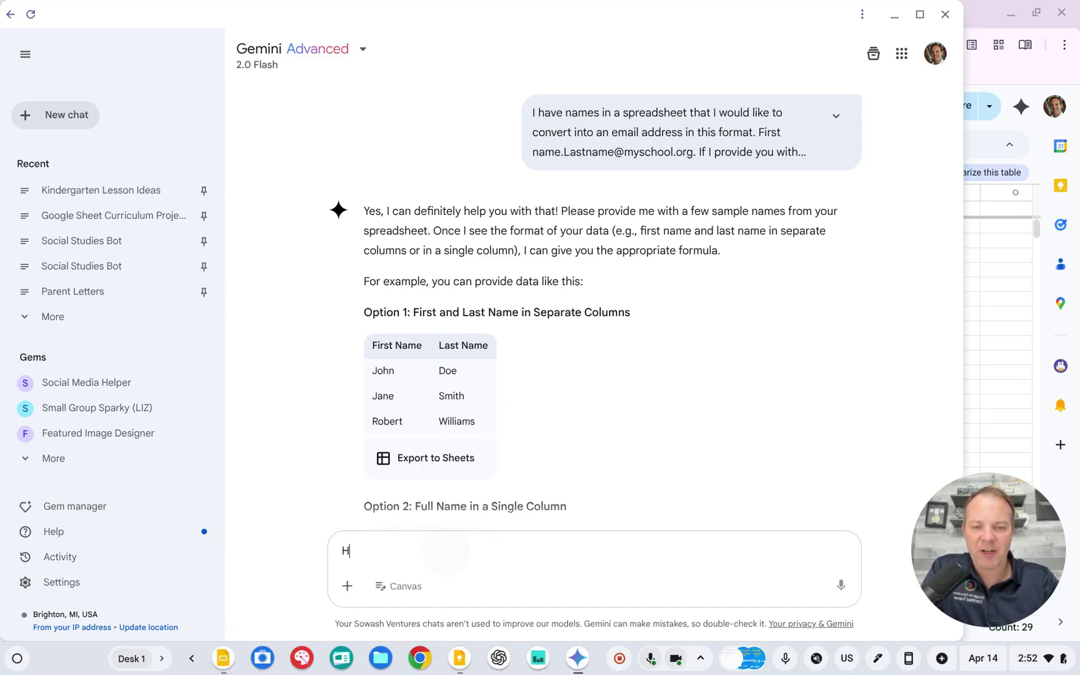
text(ere's my sam)
key(BackSpace)
key(BackSpace)
key(BackSpace)
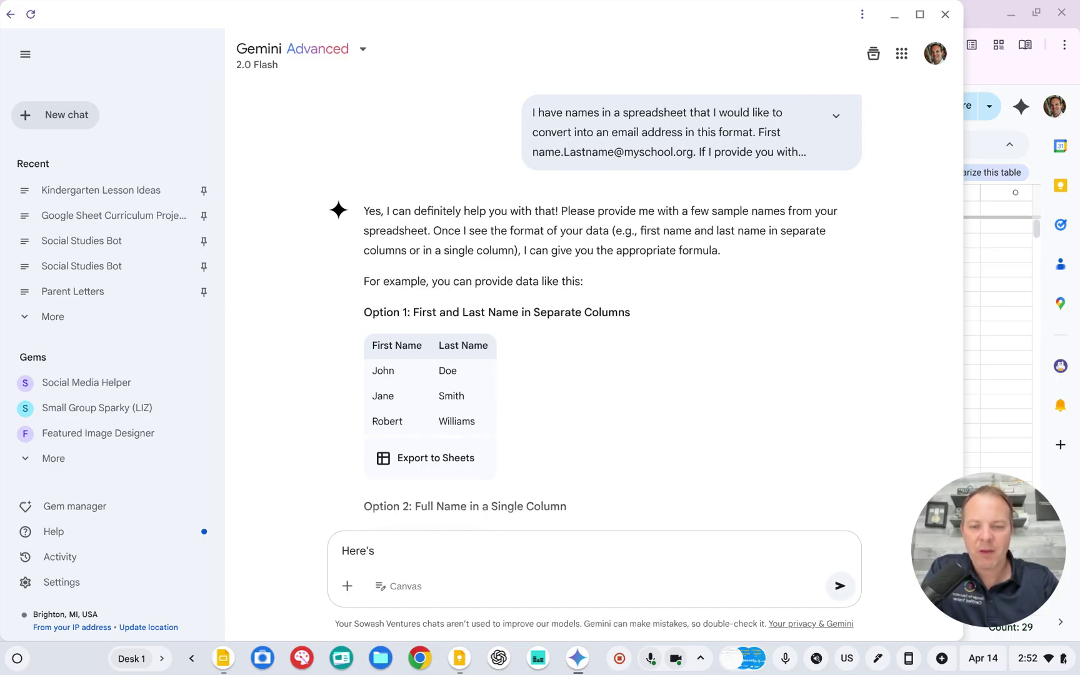
text(my sample data:)
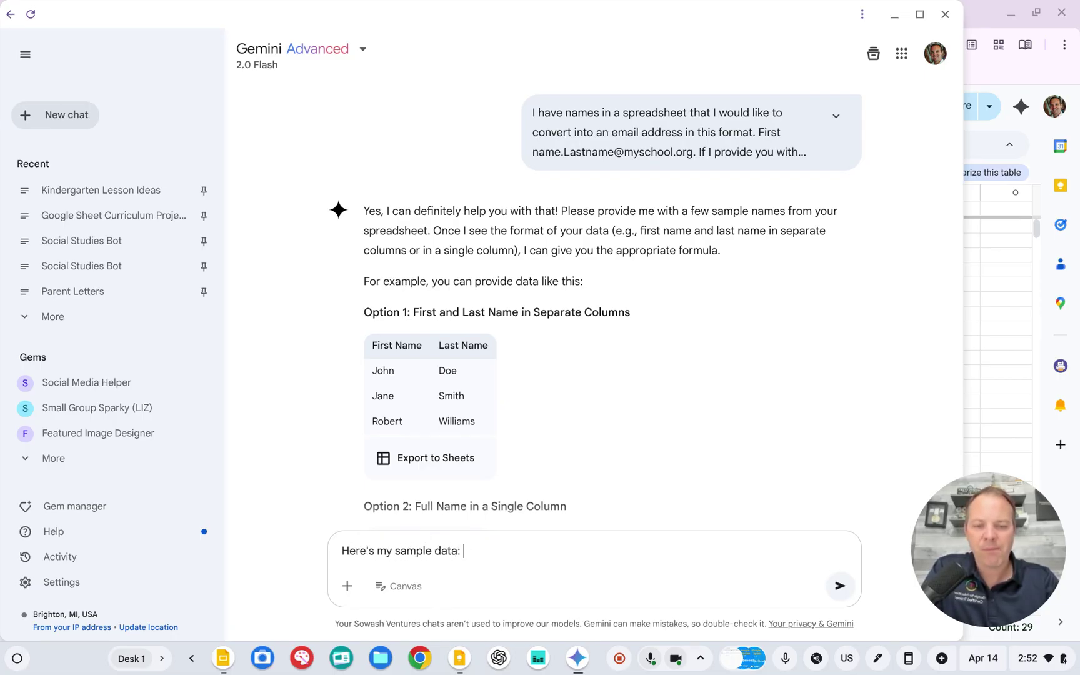
key(ctrl+v)
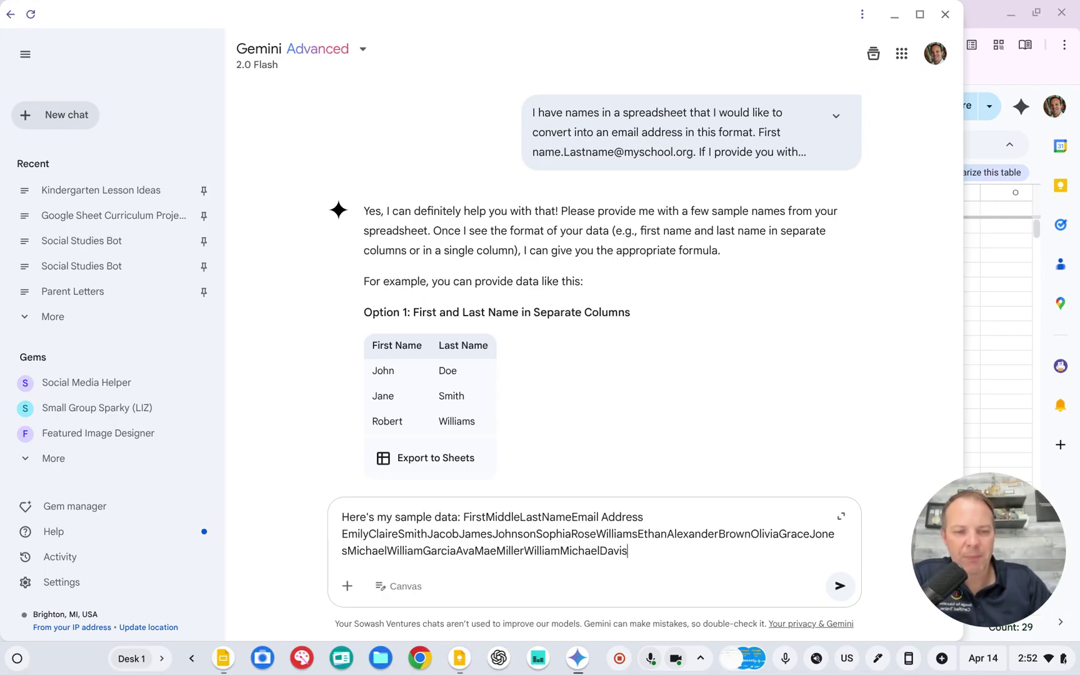
key(Return)
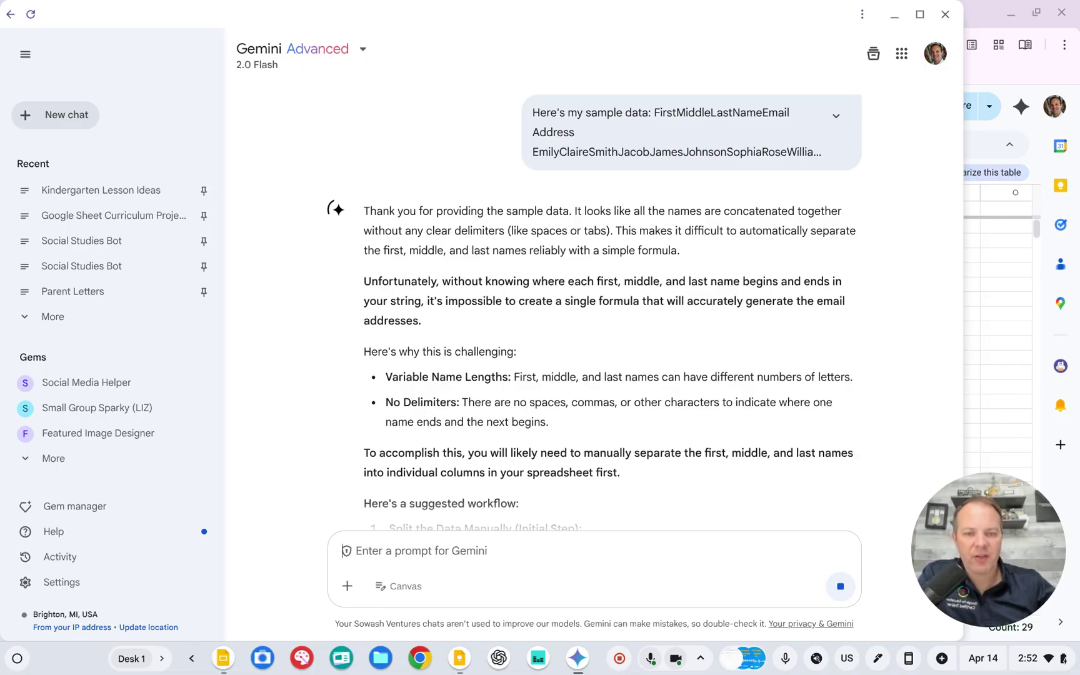
scroll(518, 325, down, 8)
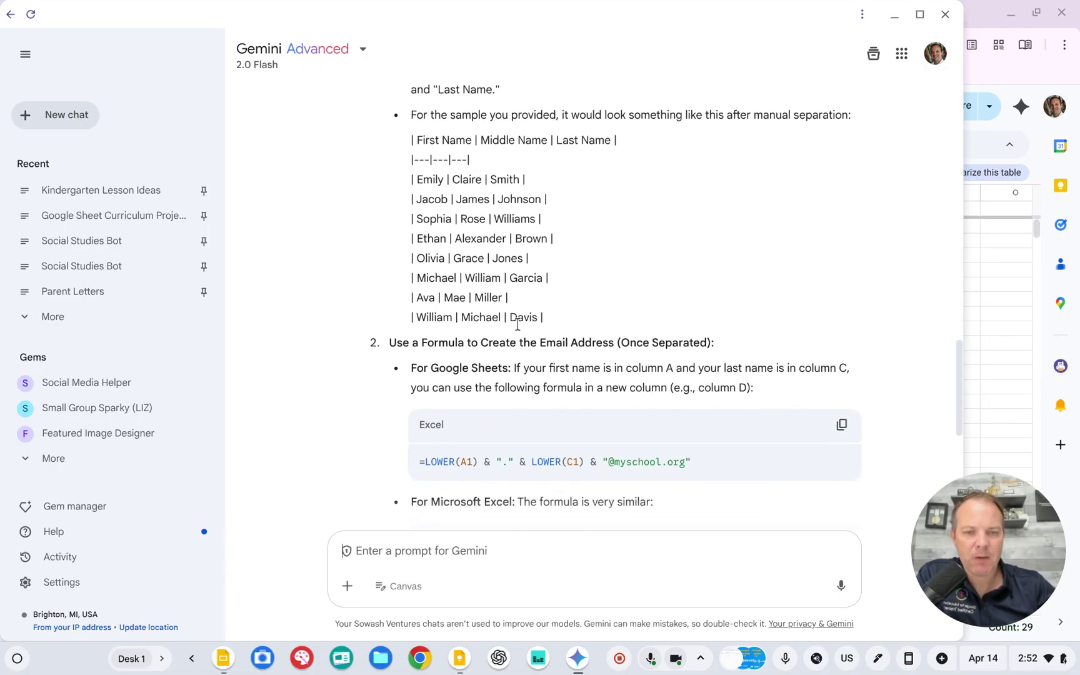
scroll(518, 324, down, 3)
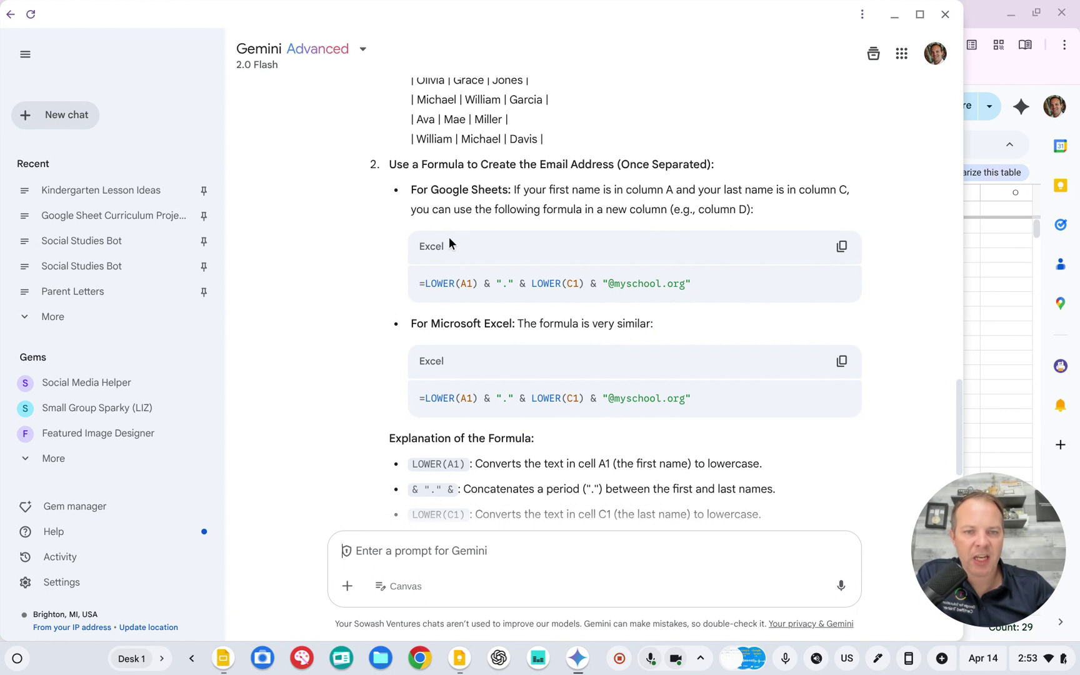
Tell Gemini 'I'm using Google Sheets'
click(375, 551)
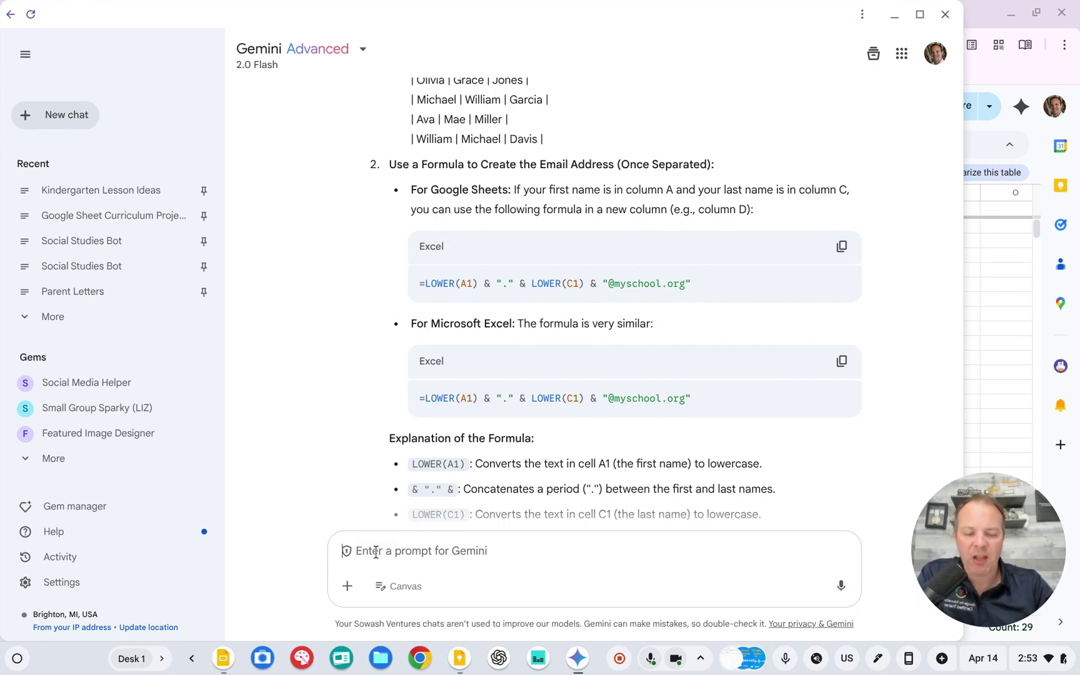
text(I'm using Google S)
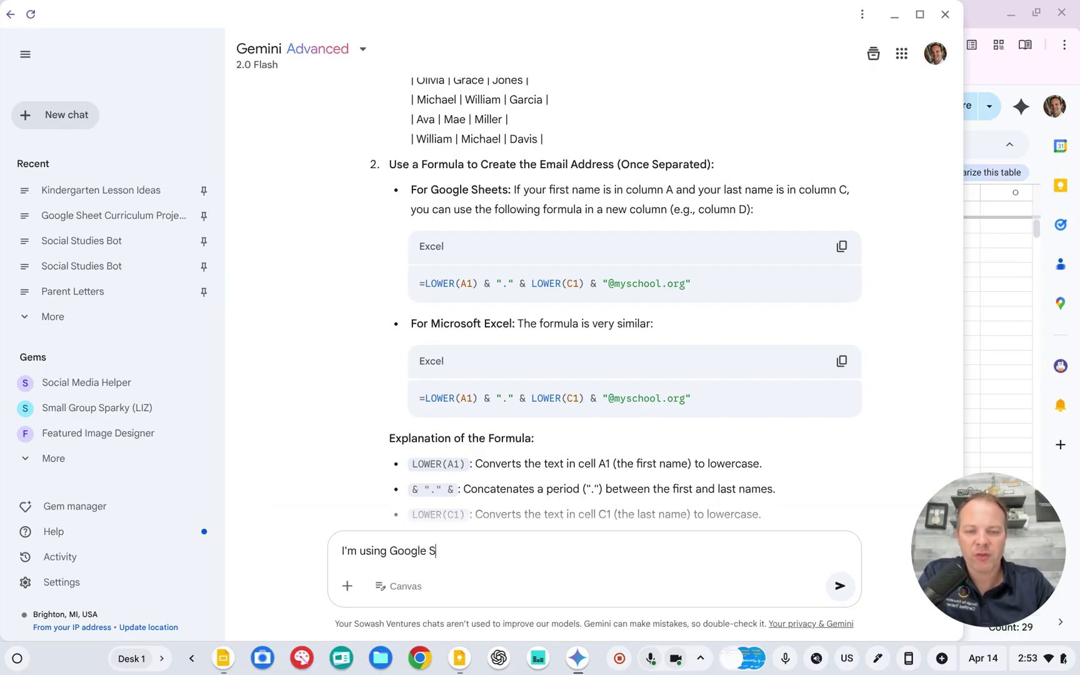
text(heets)
key(Return)
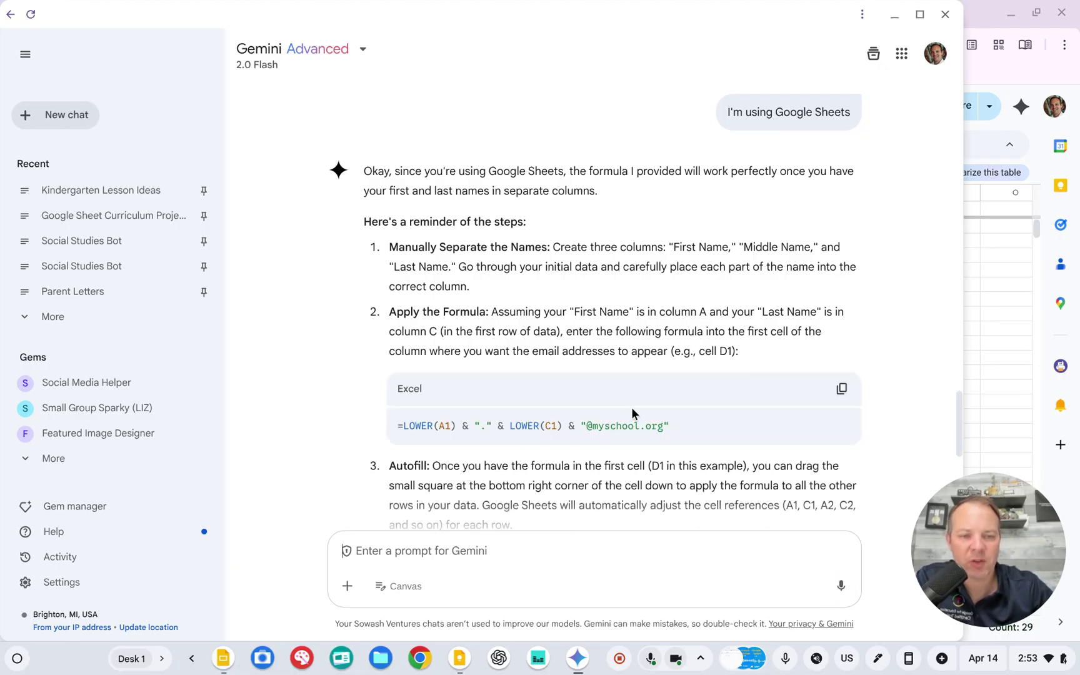
Copy Gemini's suggested email formula and return to the spreadsheet
scroll(633, 413, down, 2)
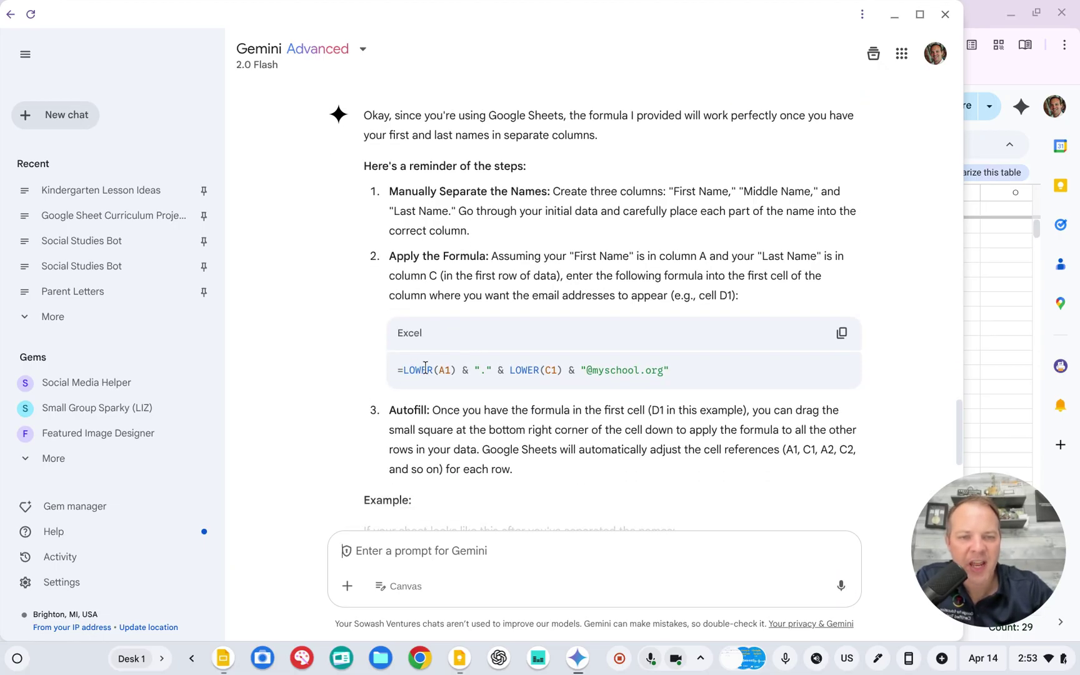
drag(396, 366, 735, 357)
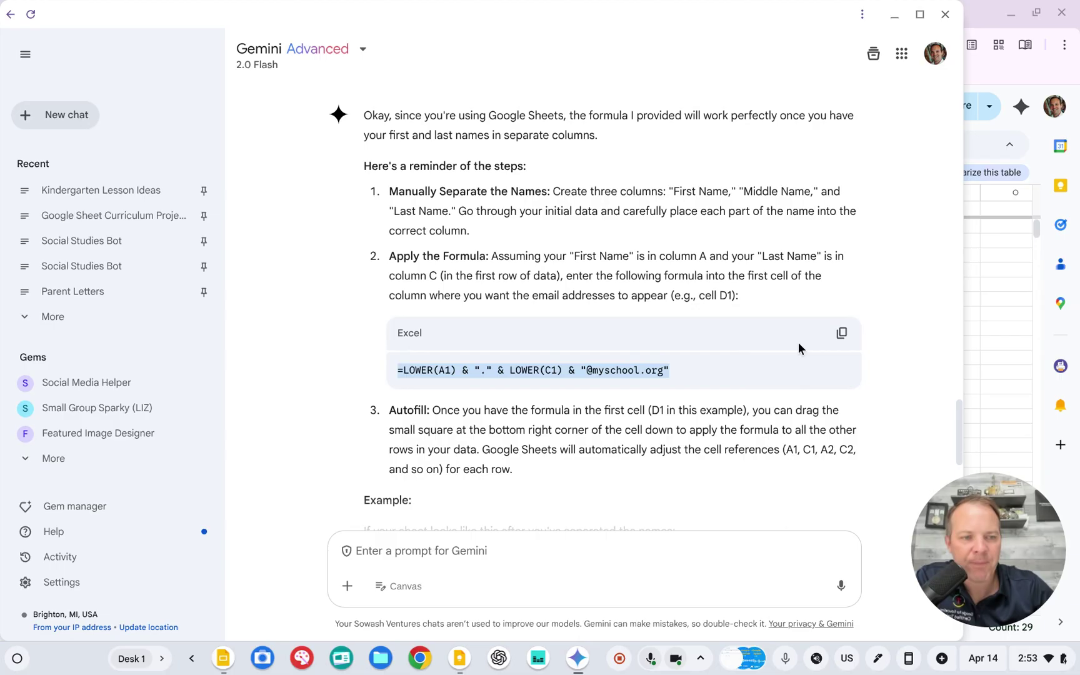
click(841, 337)
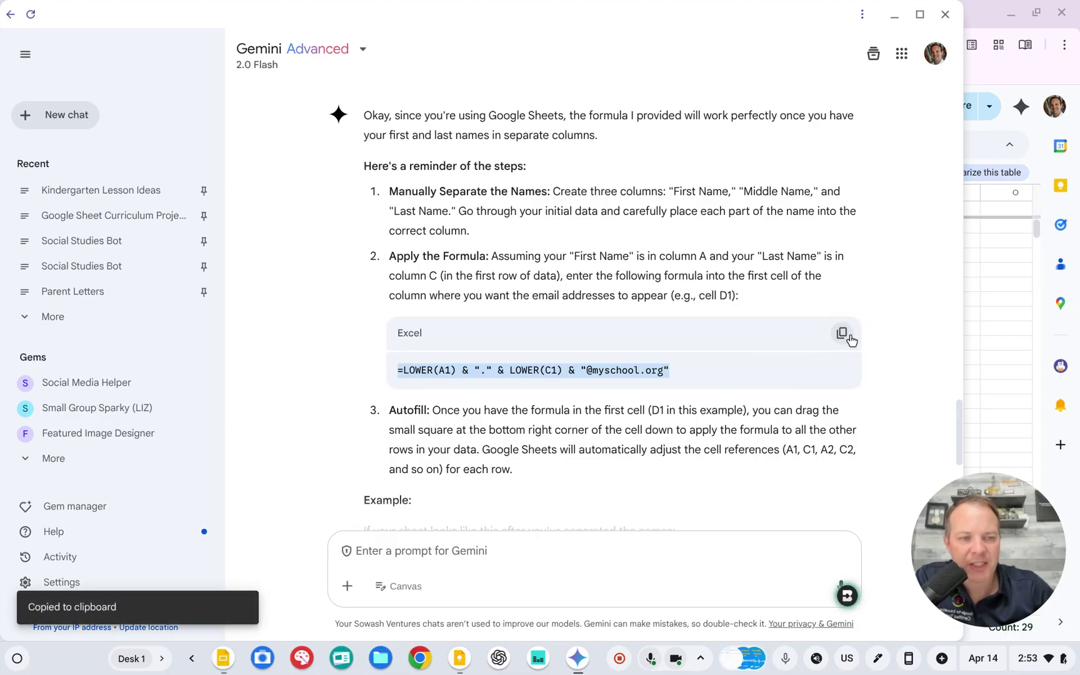
click(988, 311)
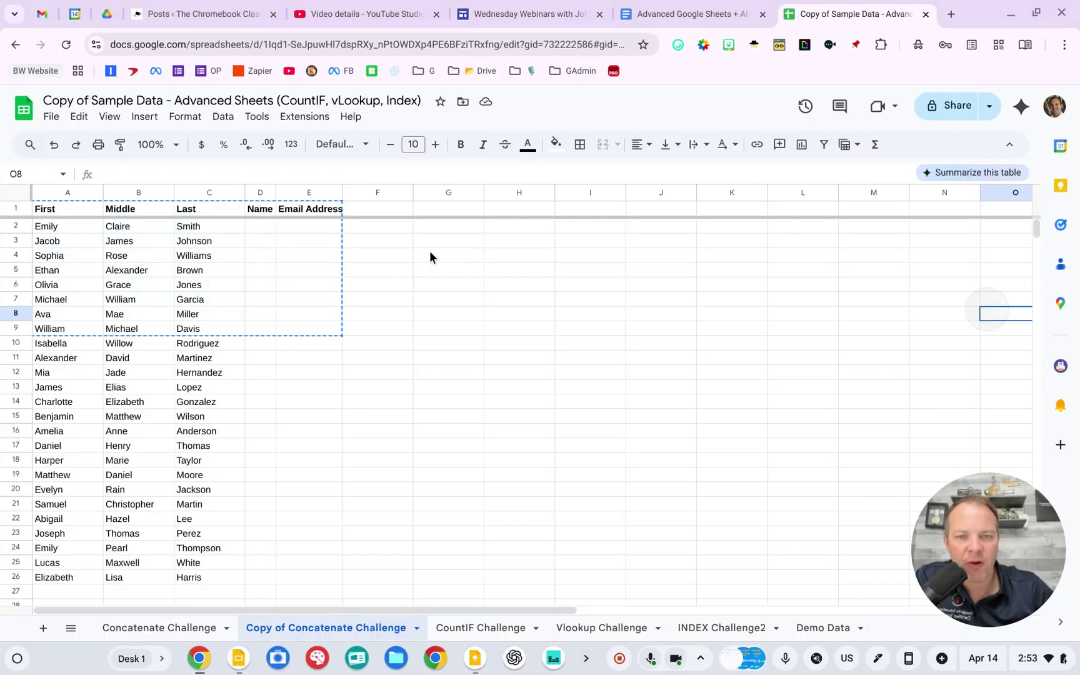
click(410, 252)
click(289, 226)
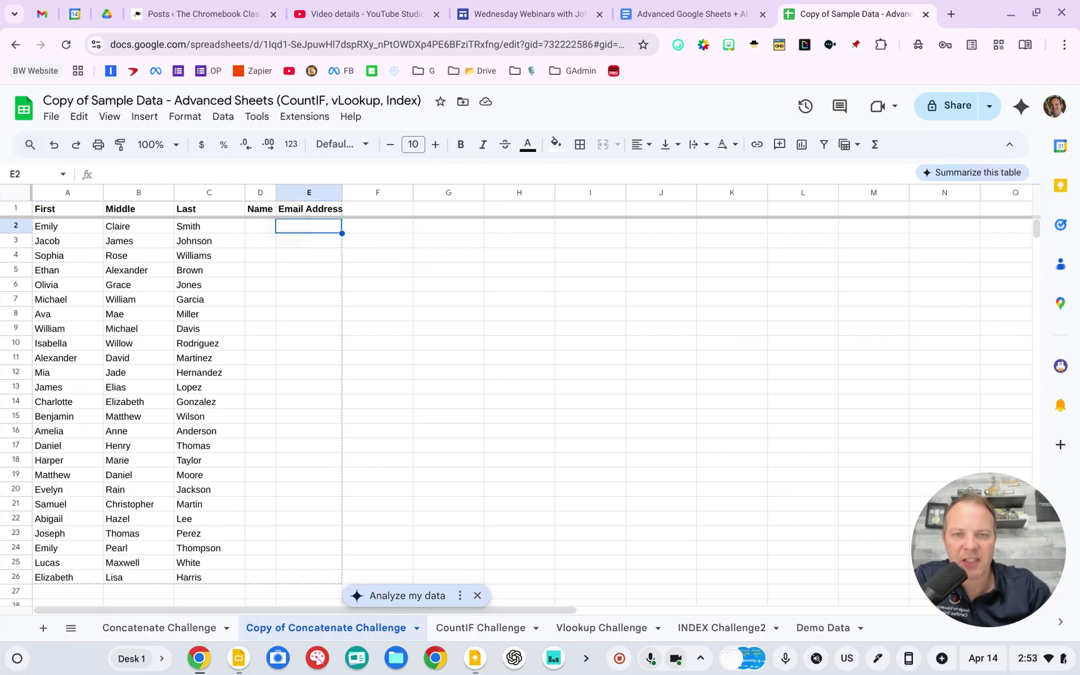
double_click(296, 222)
key(ctrl+v)
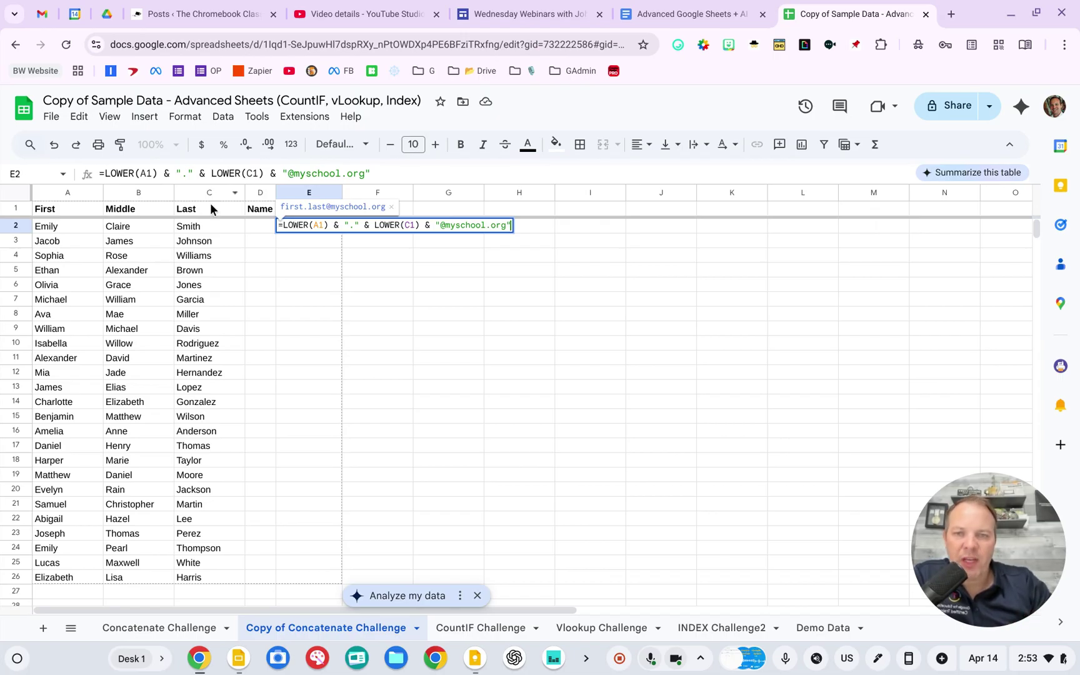
click(320, 226)
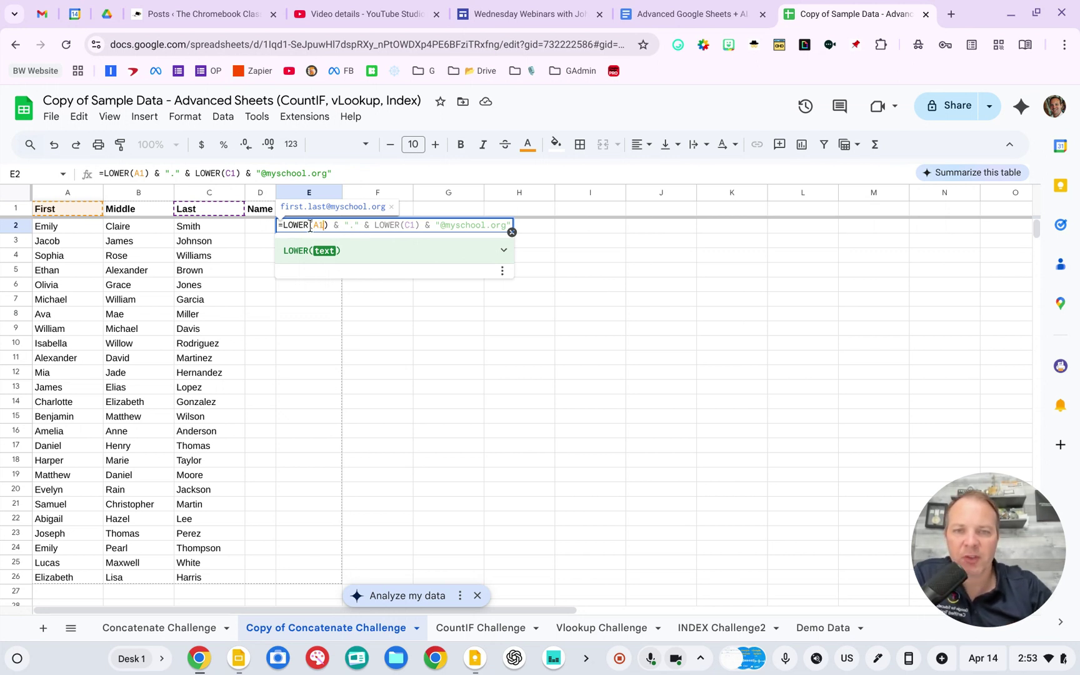
click(369, 225)
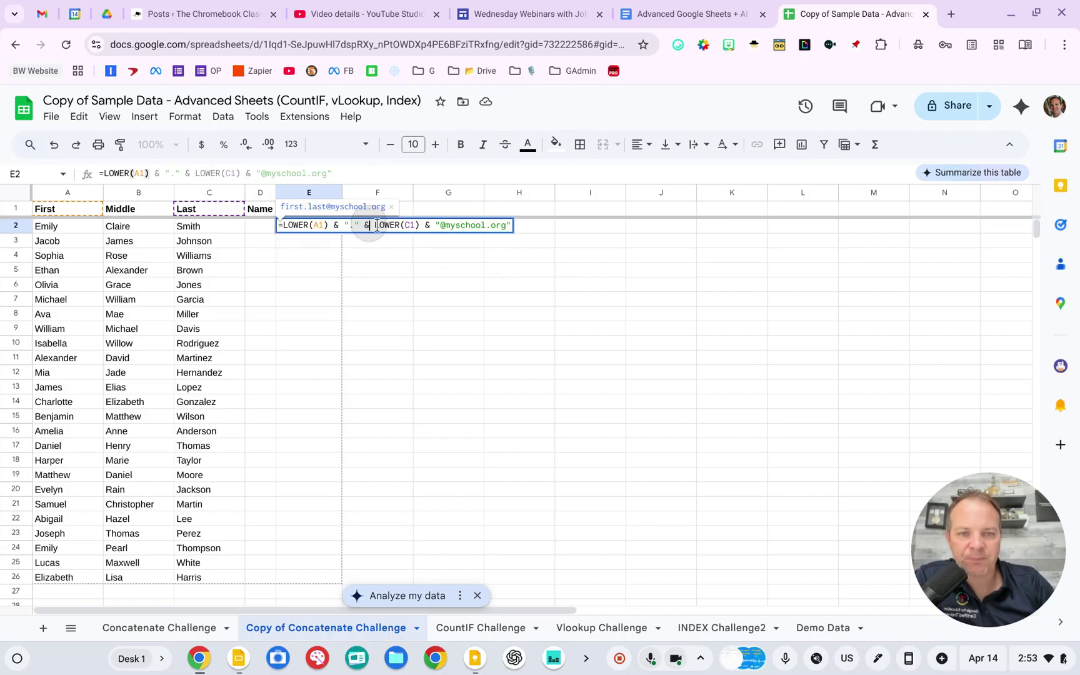
click(410, 227)
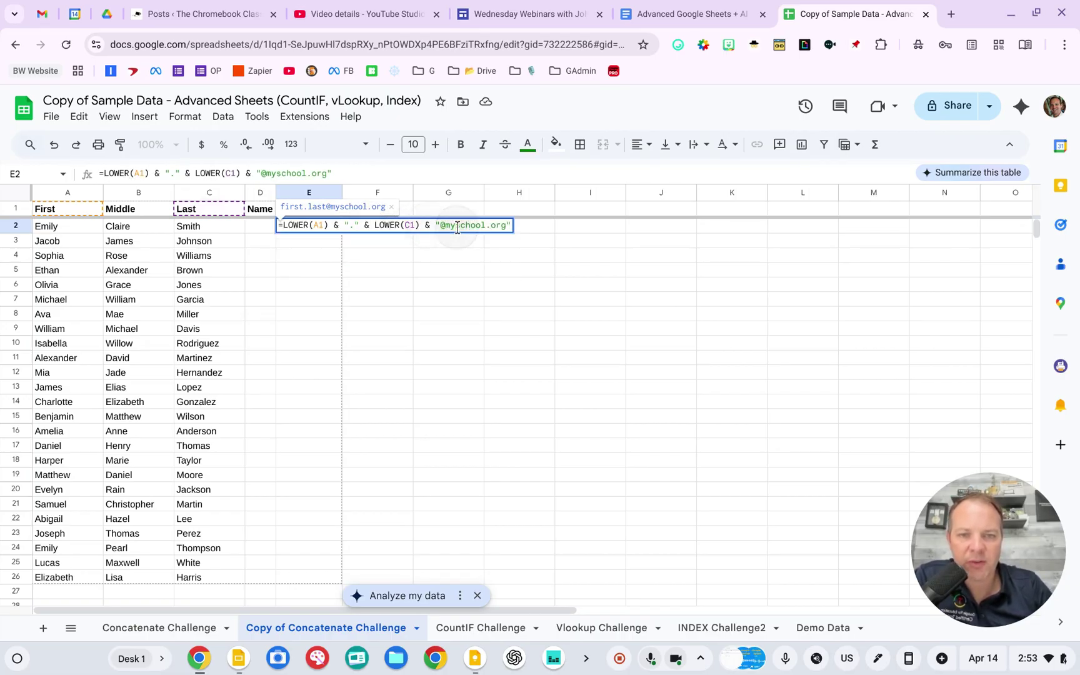
key(Return)
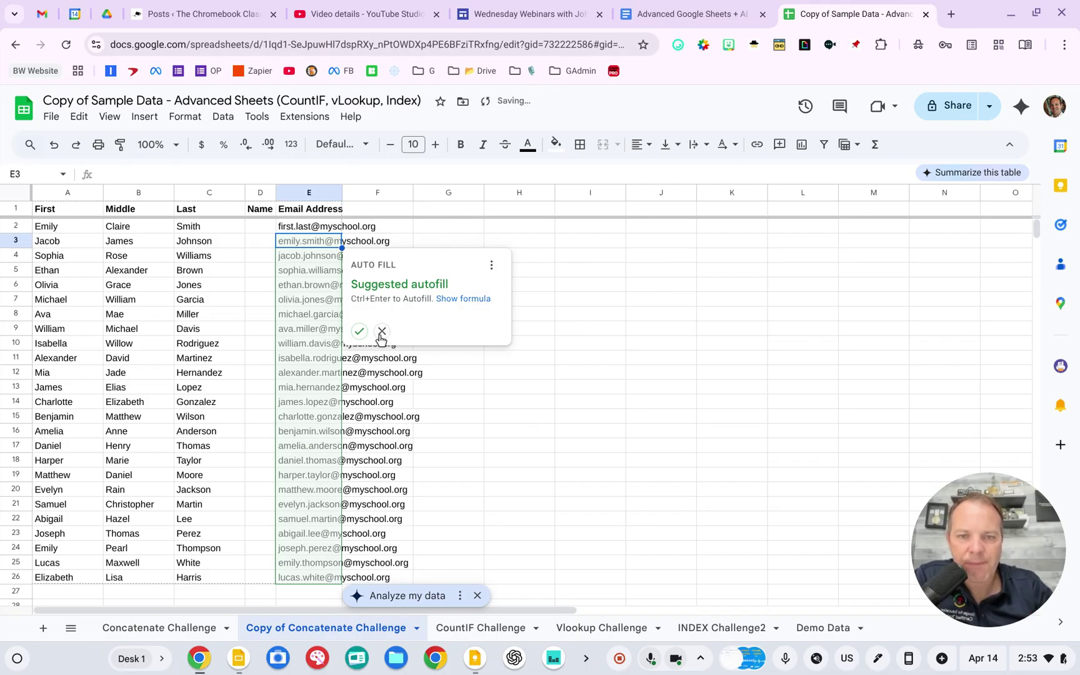
Accept the suggested autofill down column E and recheck the E2 formula against A1
click(359, 330)
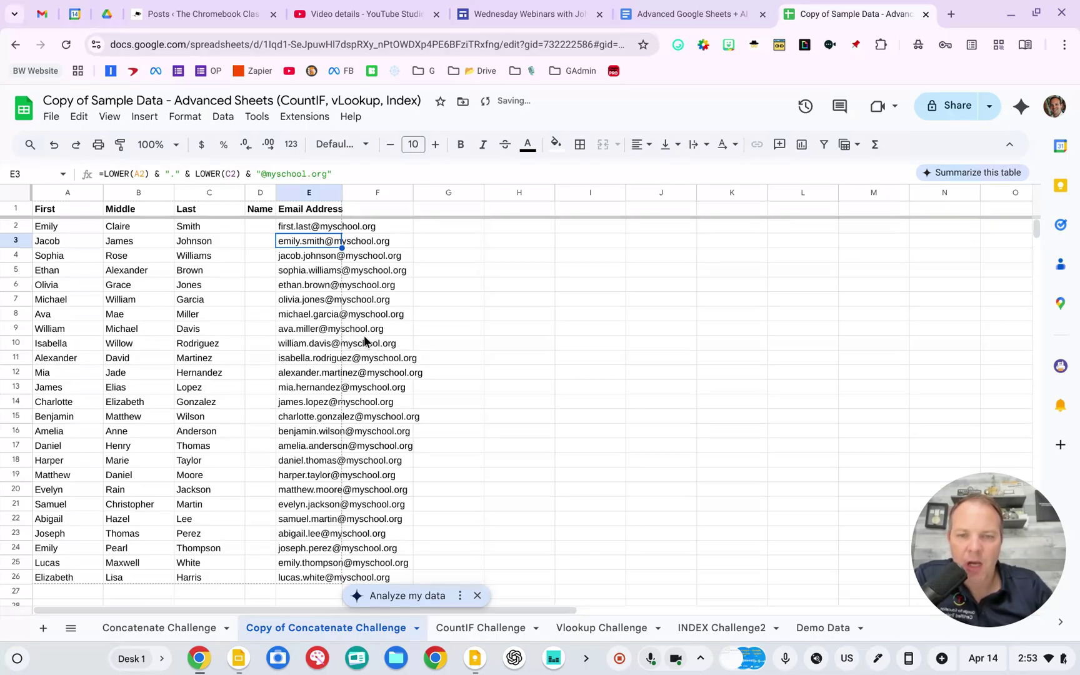
click(301, 230)
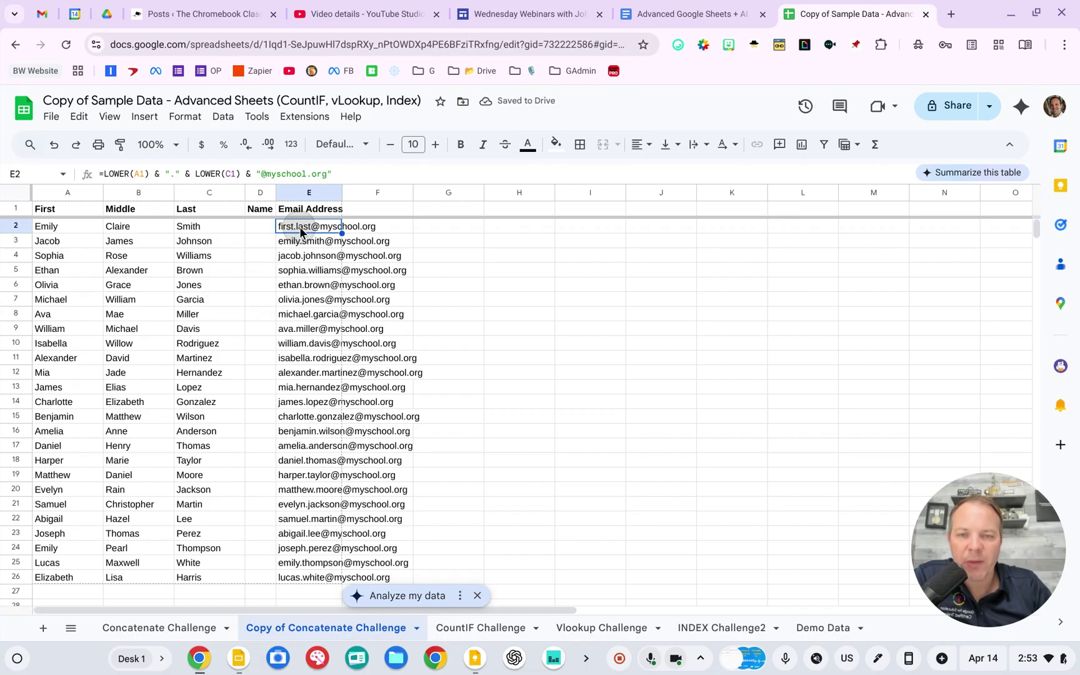
click(48, 213)
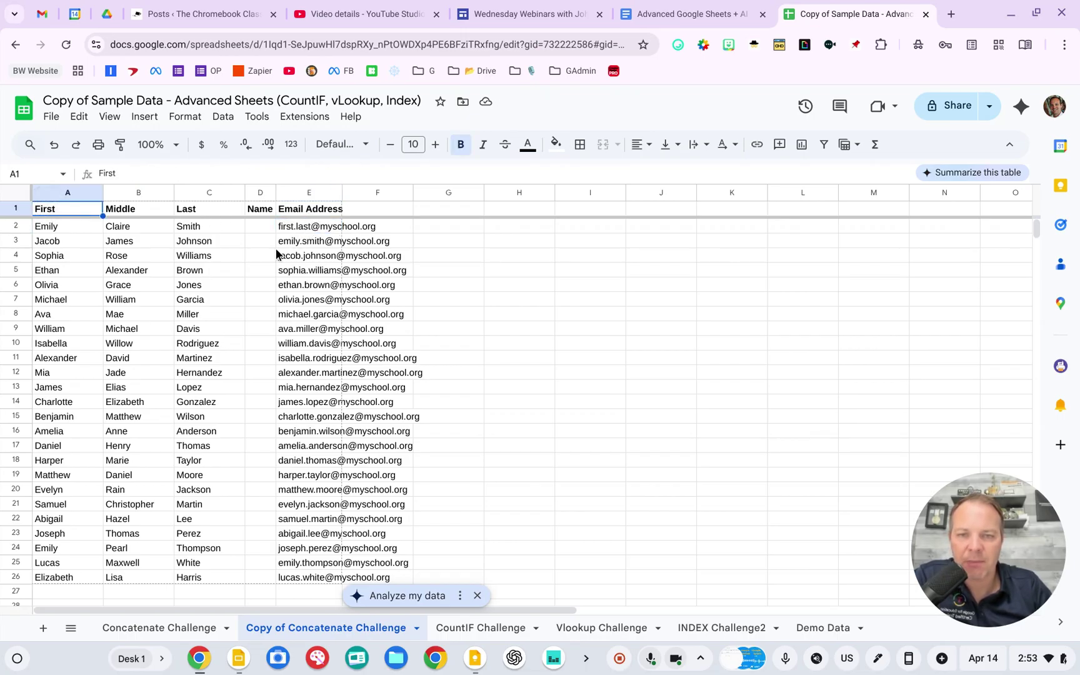
Change E2's references from A1 and C1 to A2 and C2, then autofill down column E
click(295, 226)
double_click(296, 226)
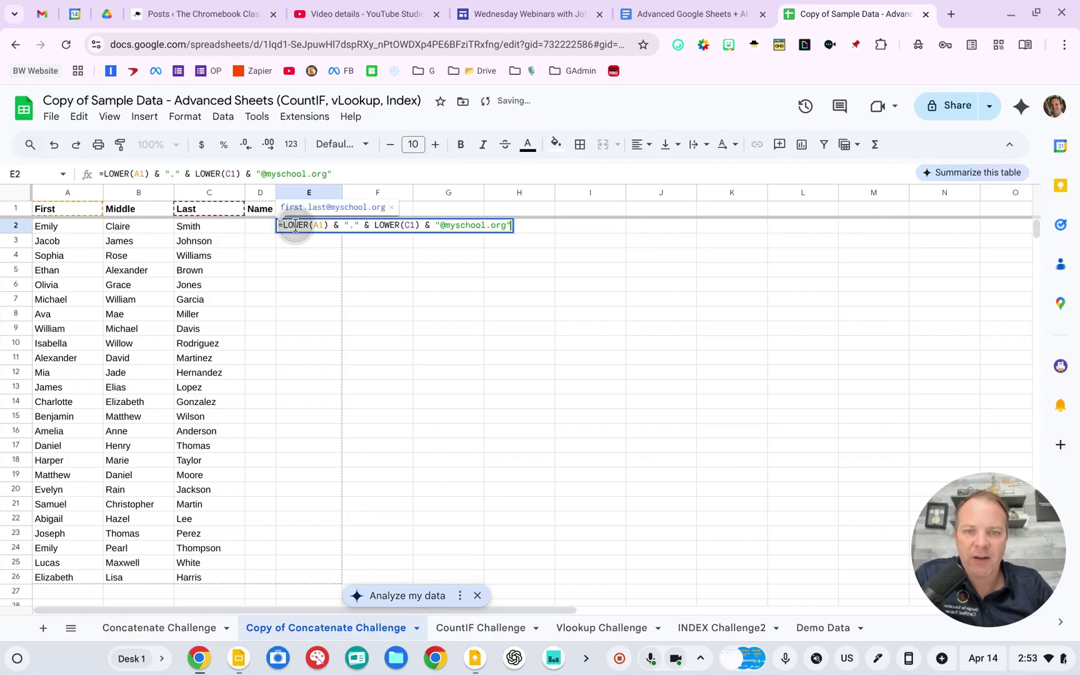
click(322, 227)
double_click(322, 226)
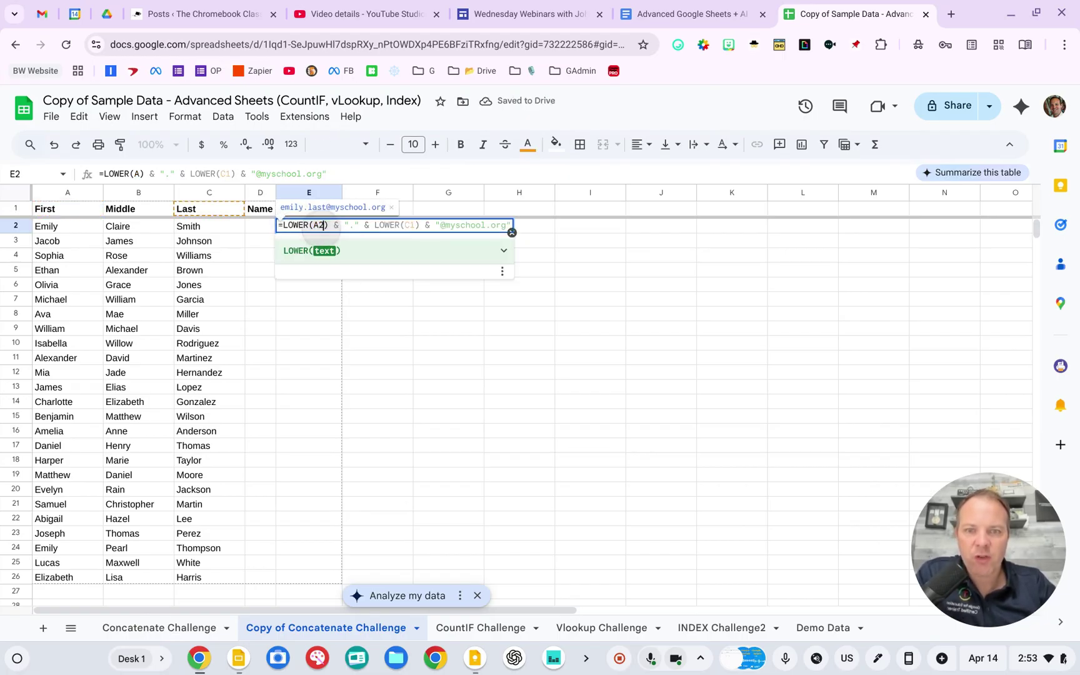
text(A2)
double_click(410, 225)
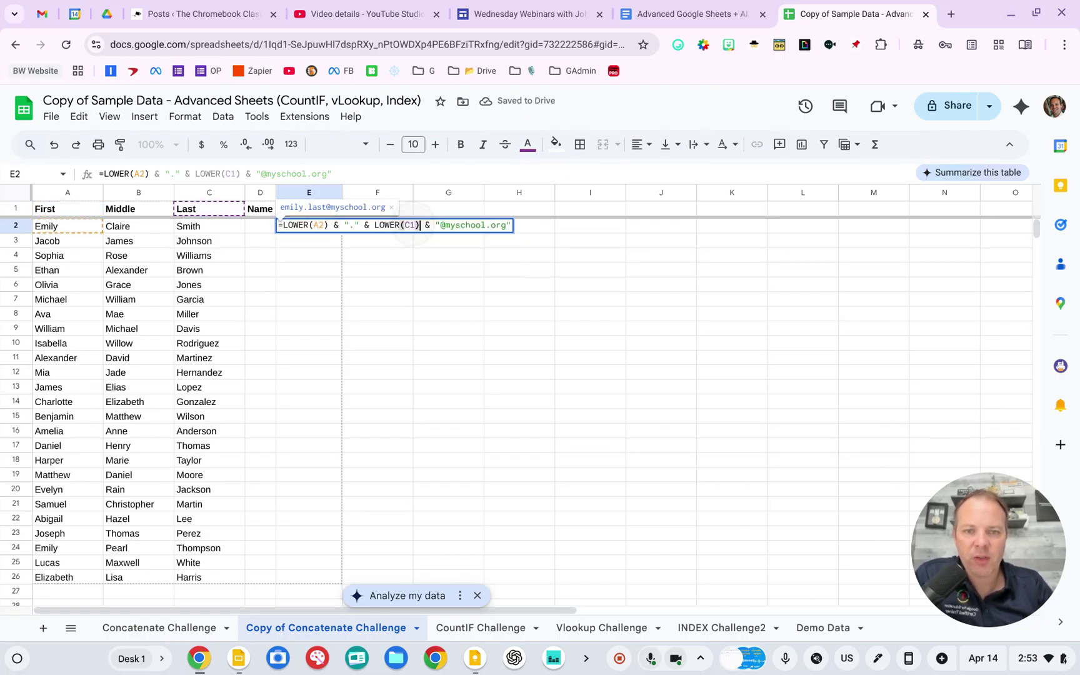
text(C2)
key(Return)
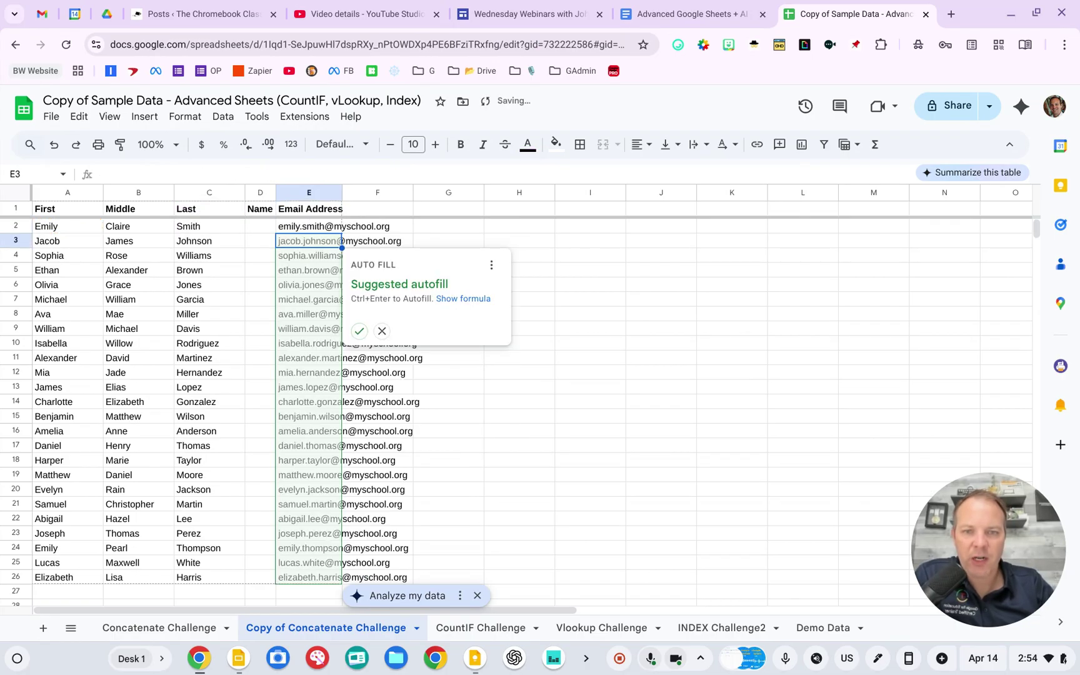
click(359, 331)
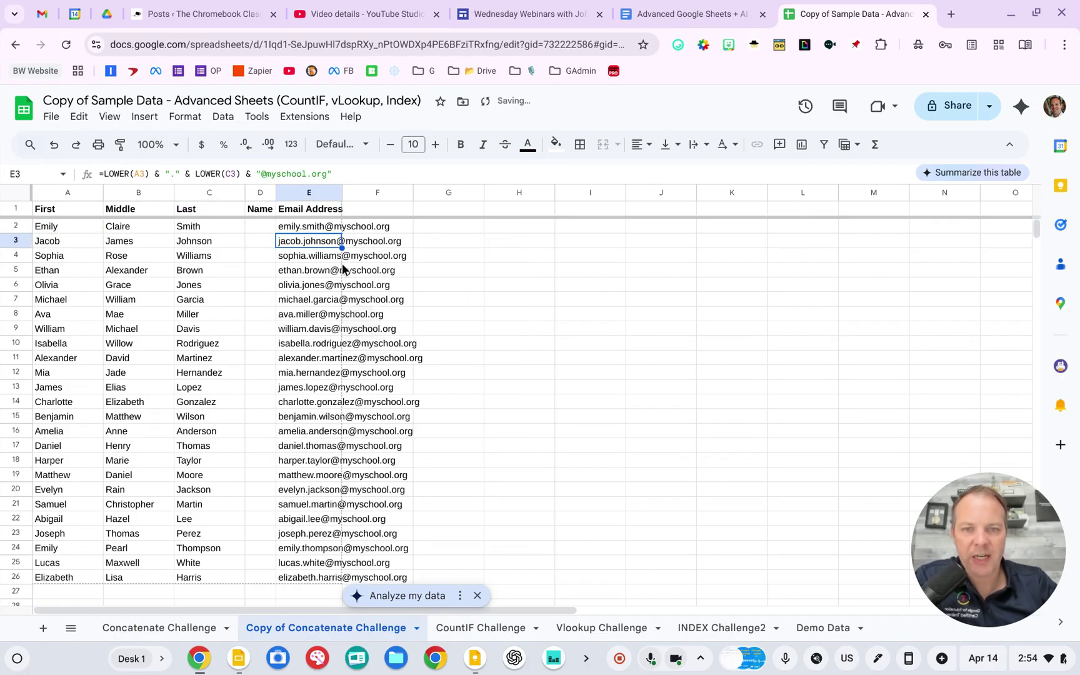
Autofit column E to the email addresses and review the E2 formula
click(347, 193)
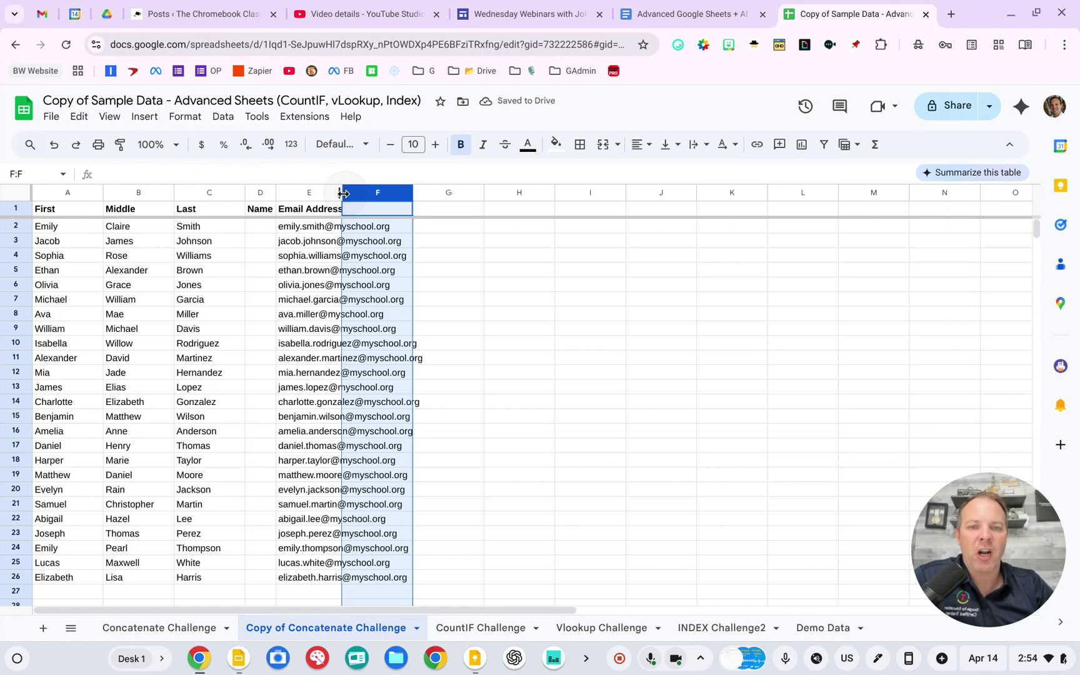
double_click(343, 192)
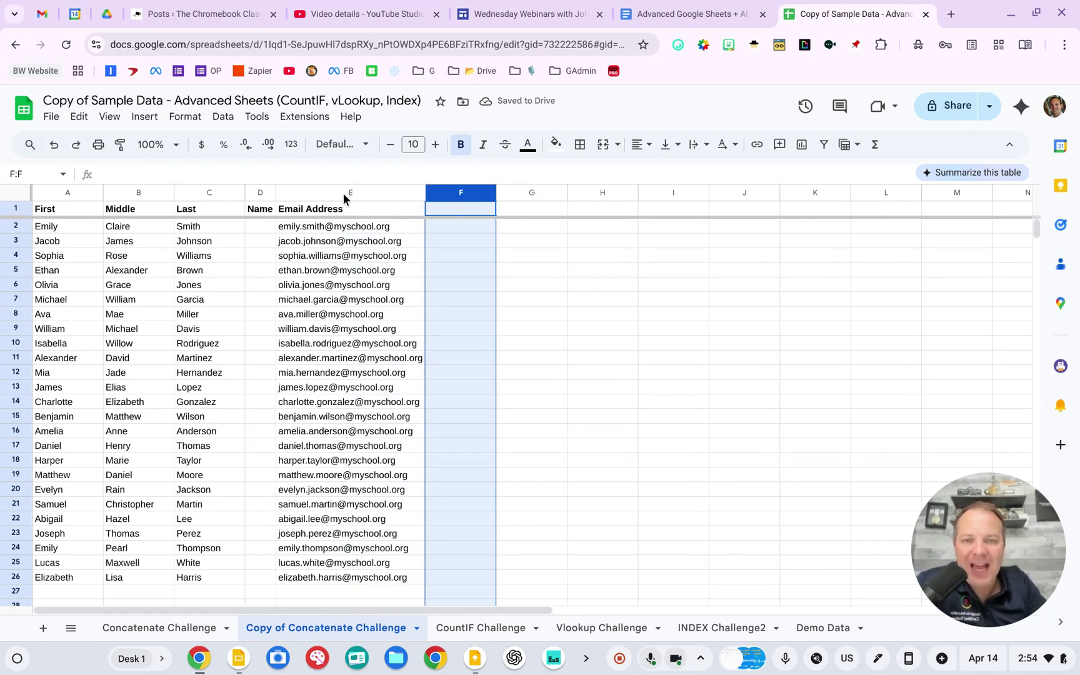
double_click(337, 227)
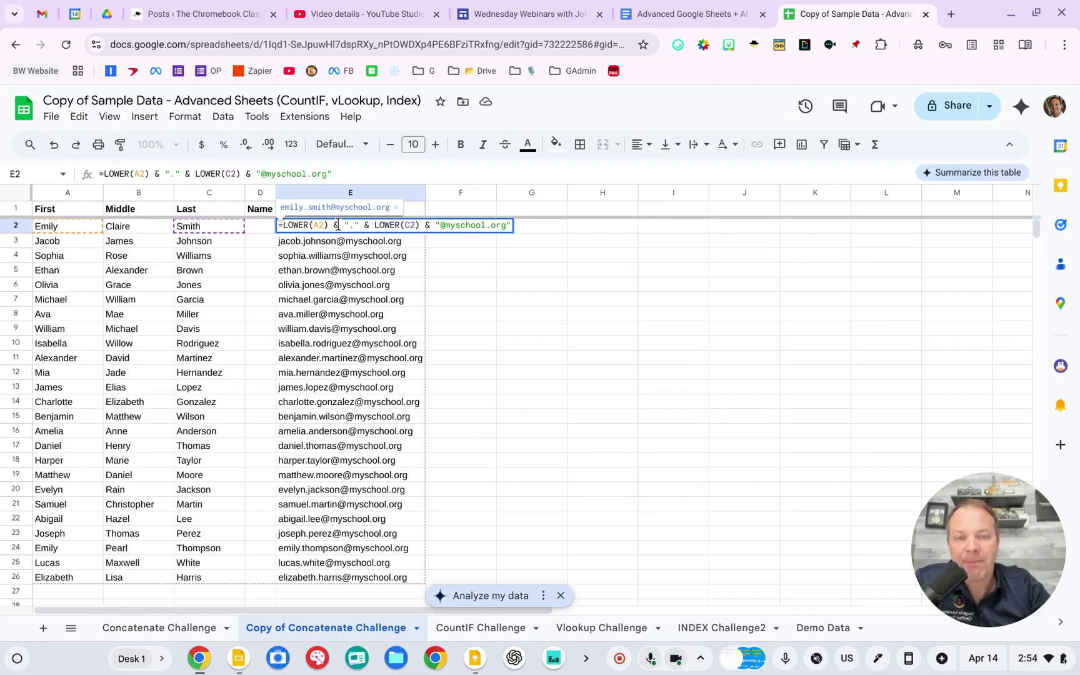
click(518, 302)
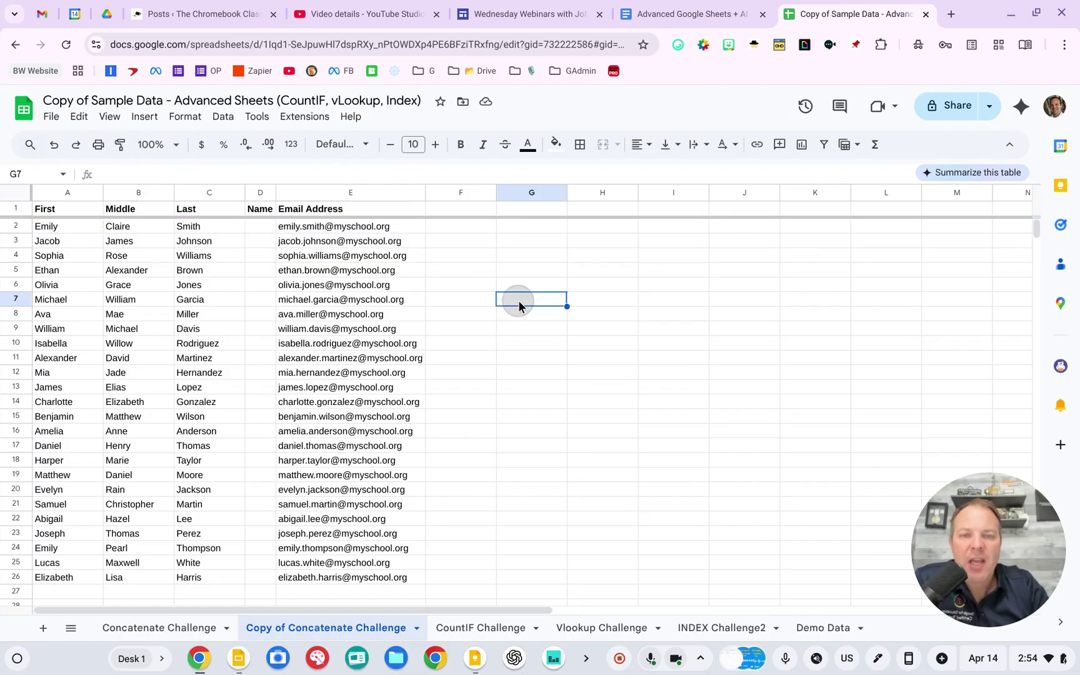
click(477, 631)
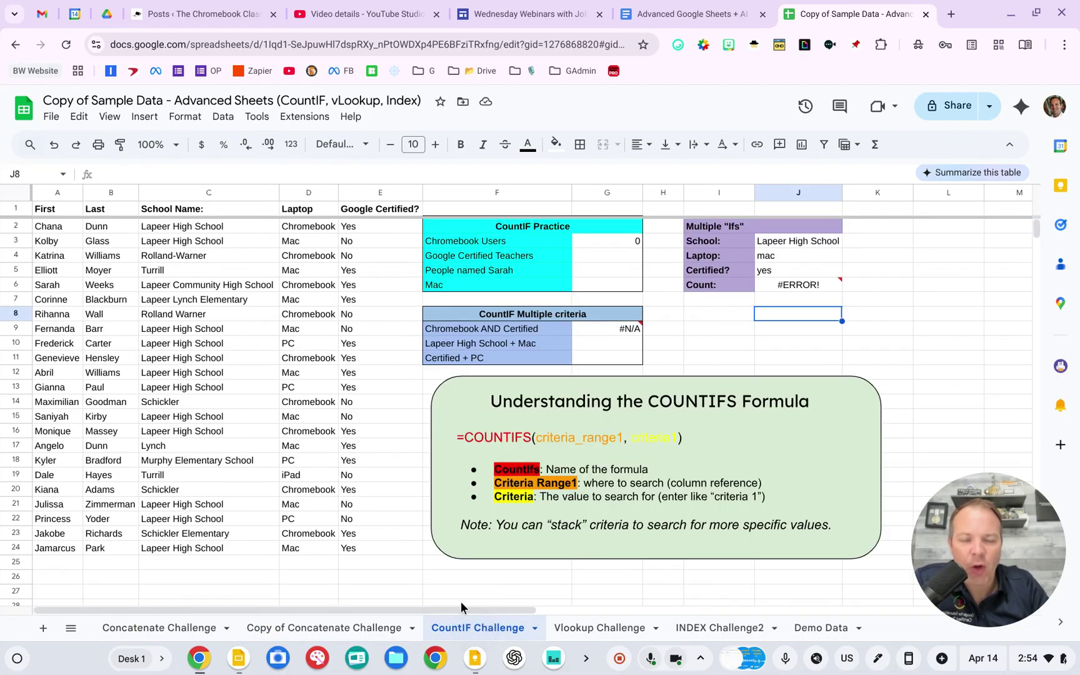
click(405, 395)
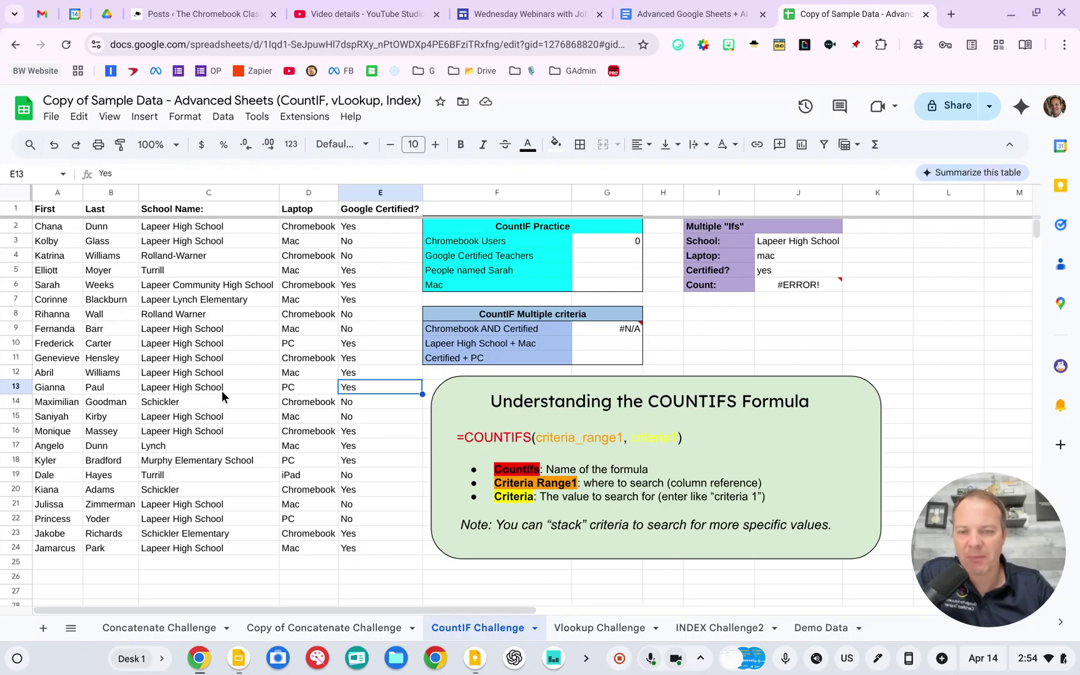
click(182, 319)
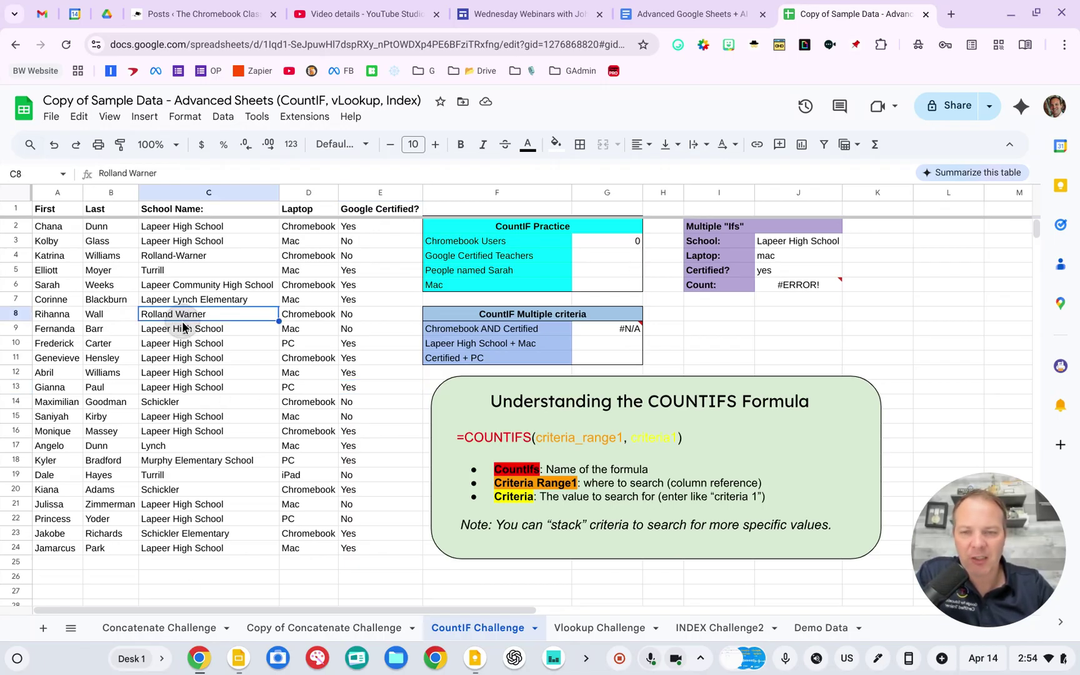
double_click(614, 246)
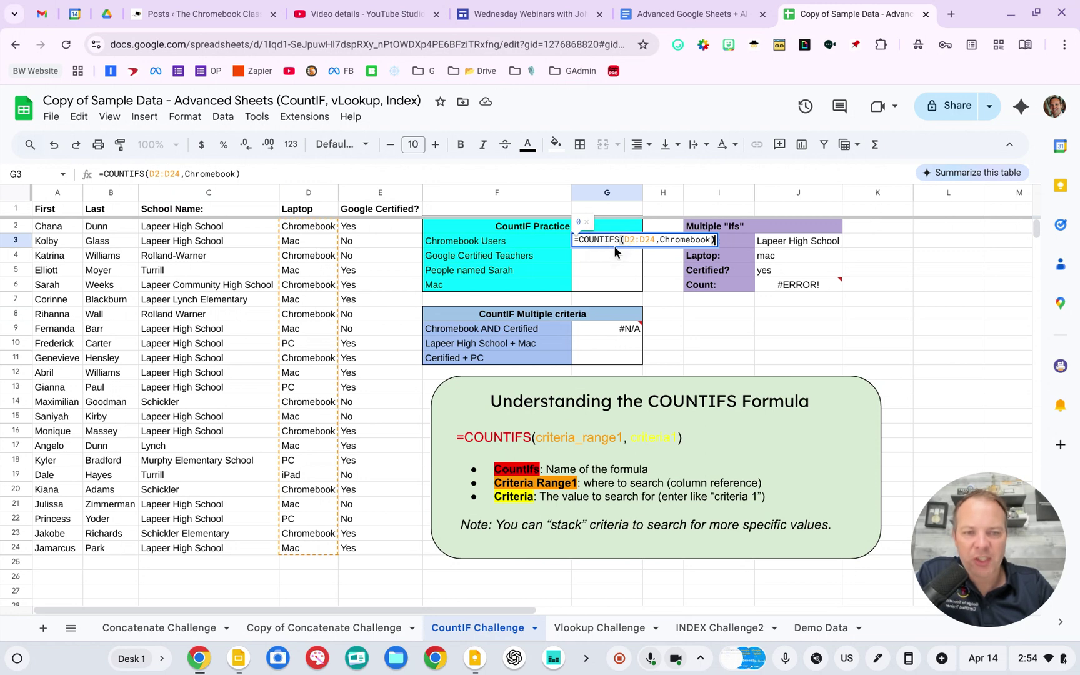
click(578, 241)
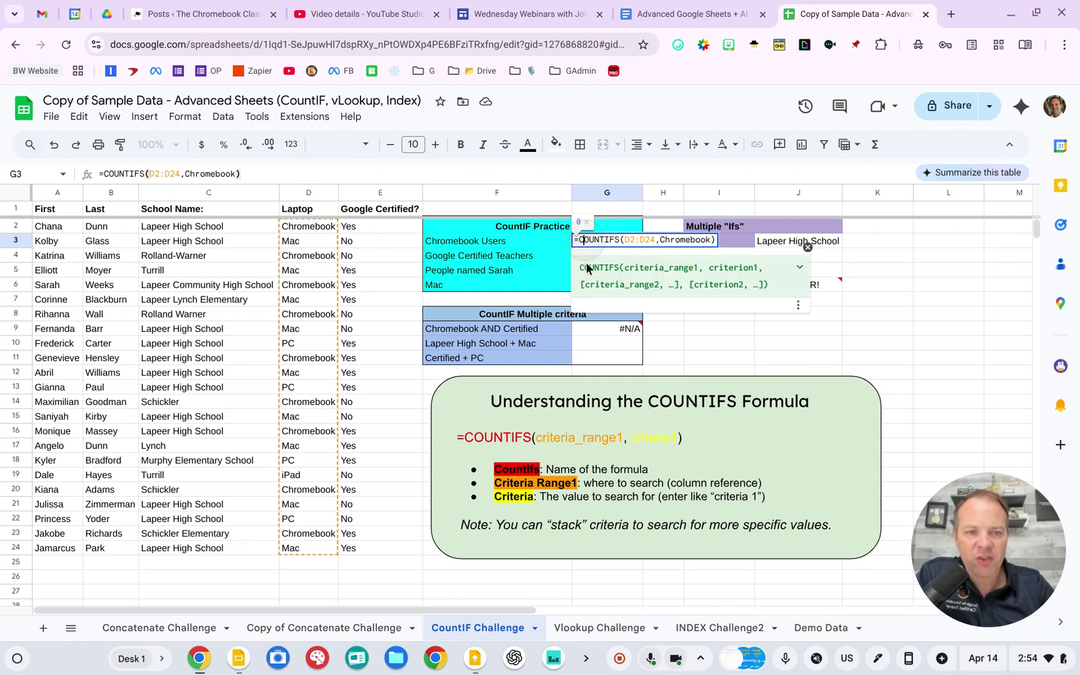
click(479, 245)
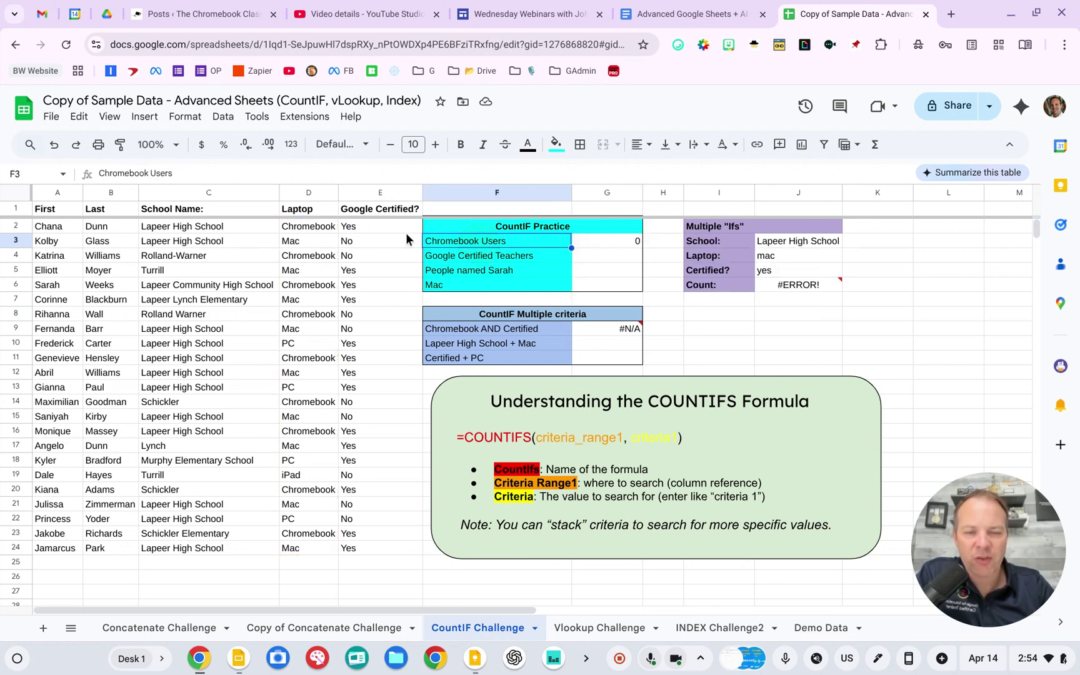
click(307, 193)
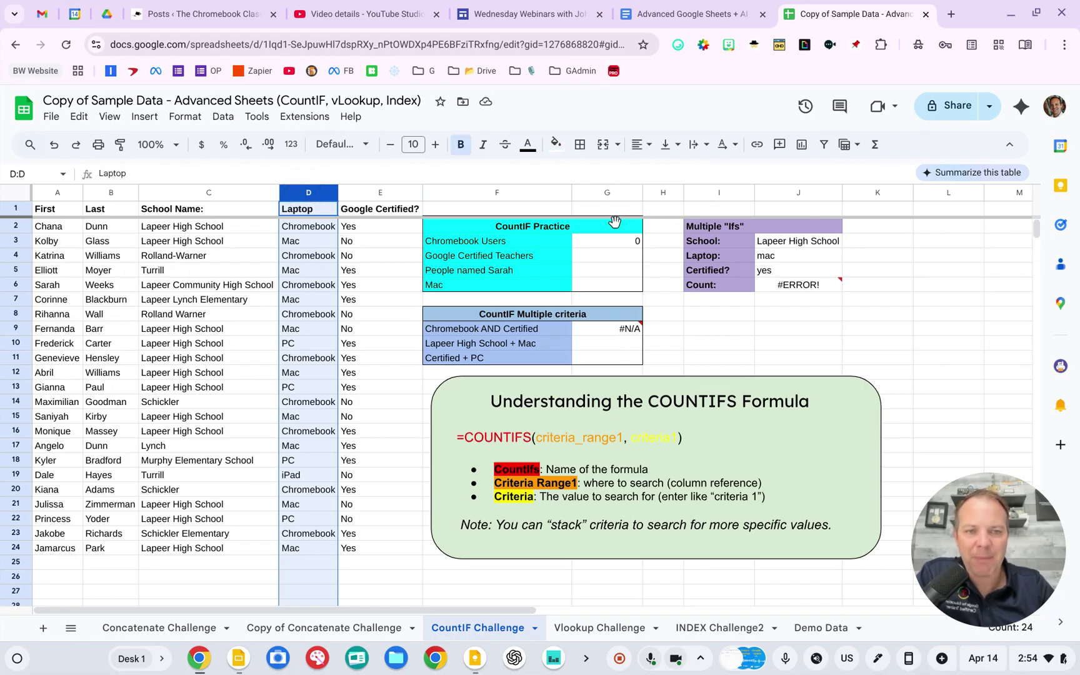
click(604, 242)
double_click(604, 241)
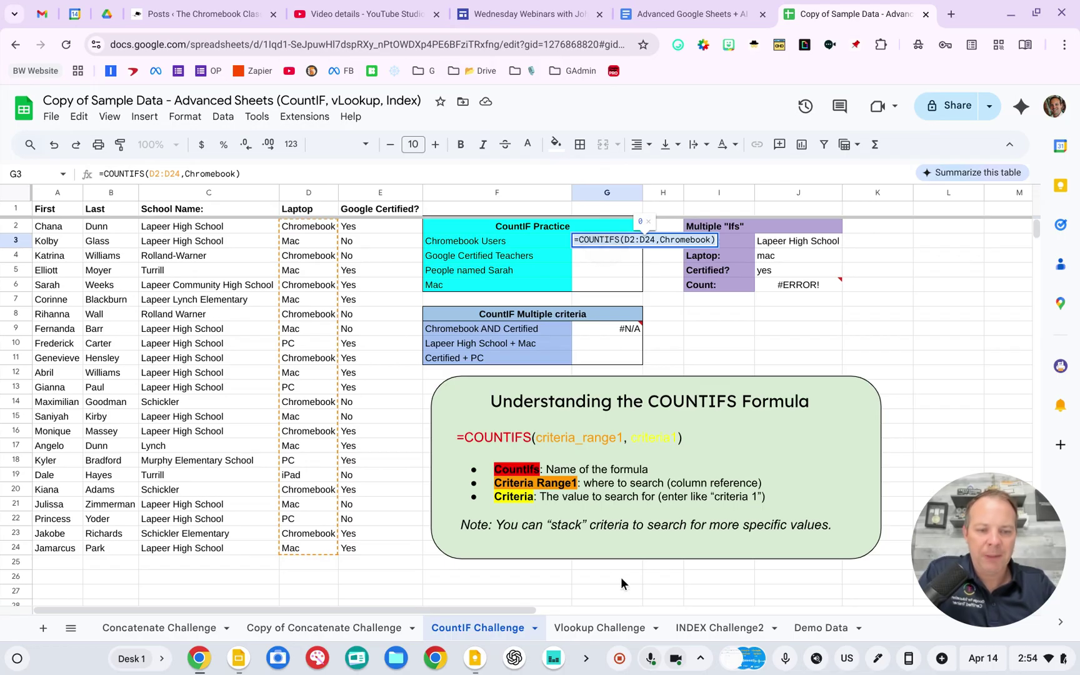
click(582, 659)
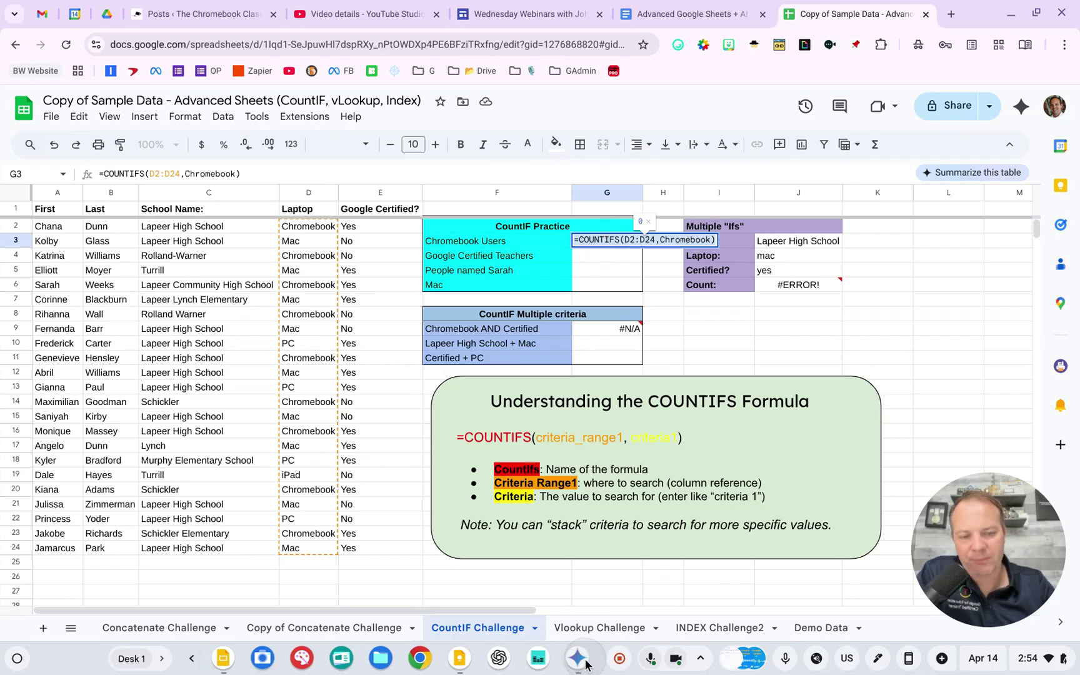
In a new Gemini chat, paste the COUNTIFS formula and ask why it returns no results
click(579, 659)
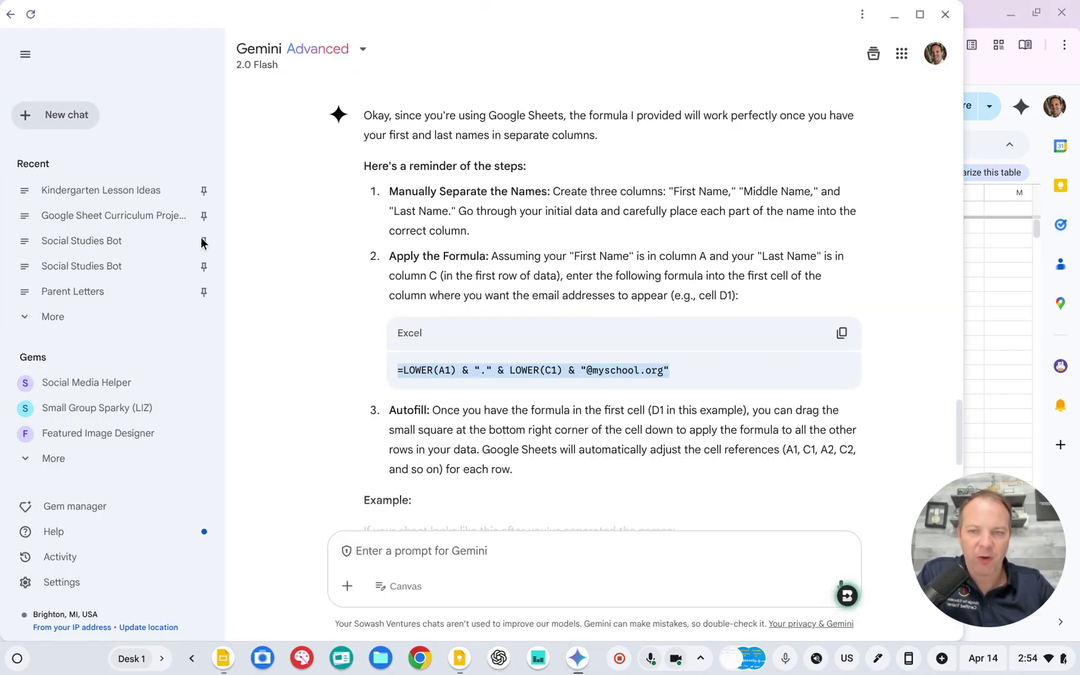
click(77, 125)
text(I'm)
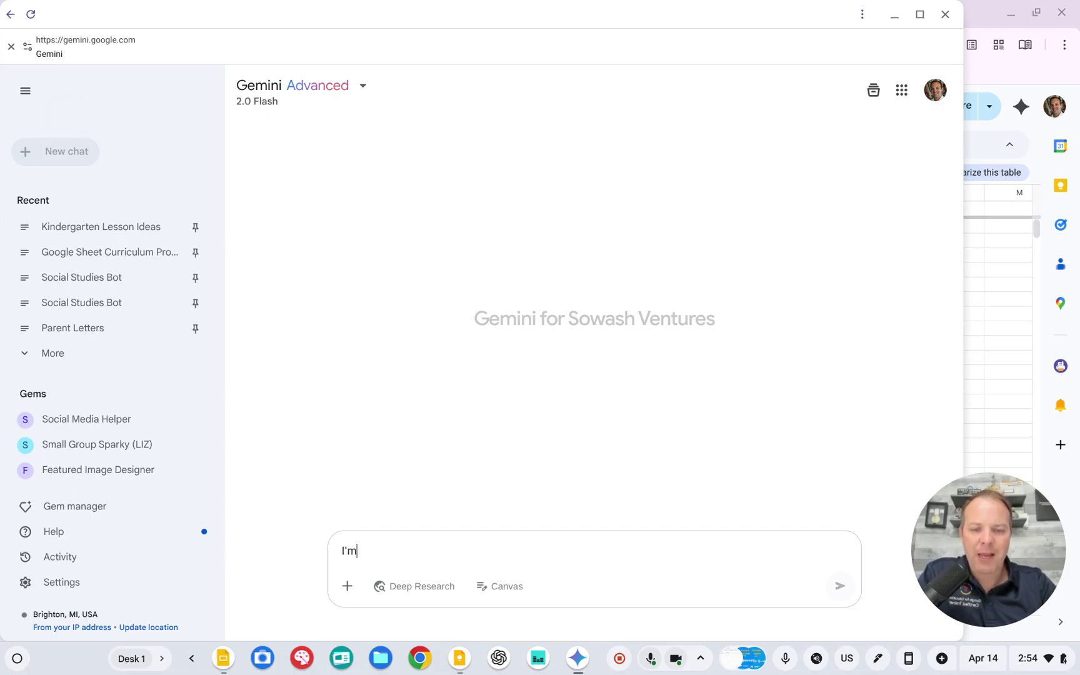
text( having trouble usi)
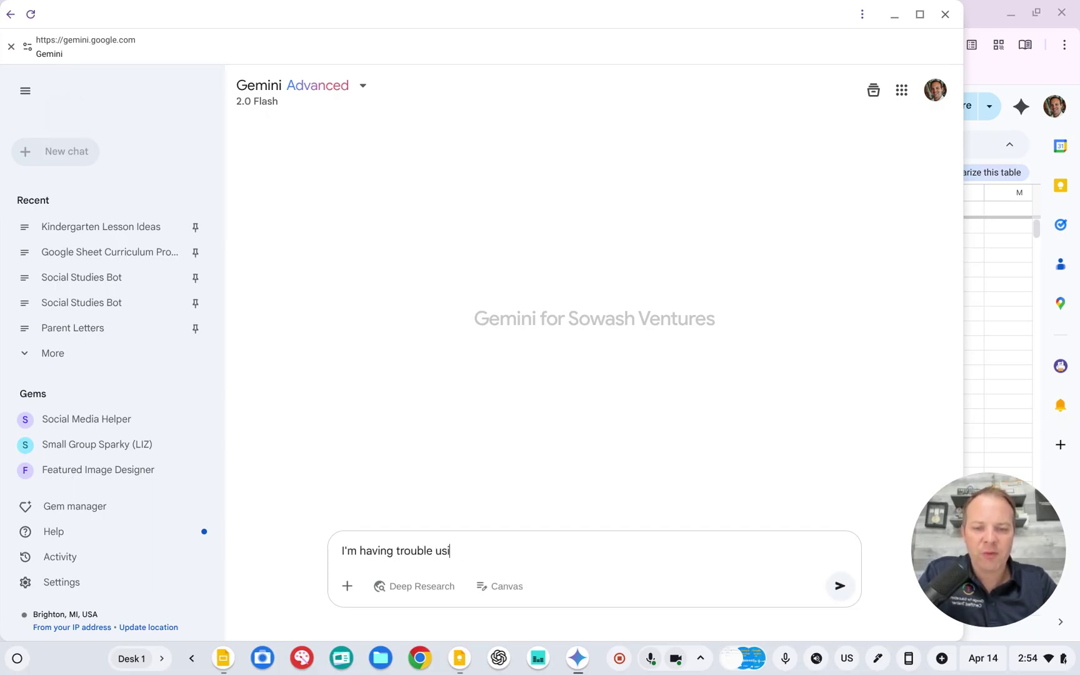
text(ng the countIF formul)
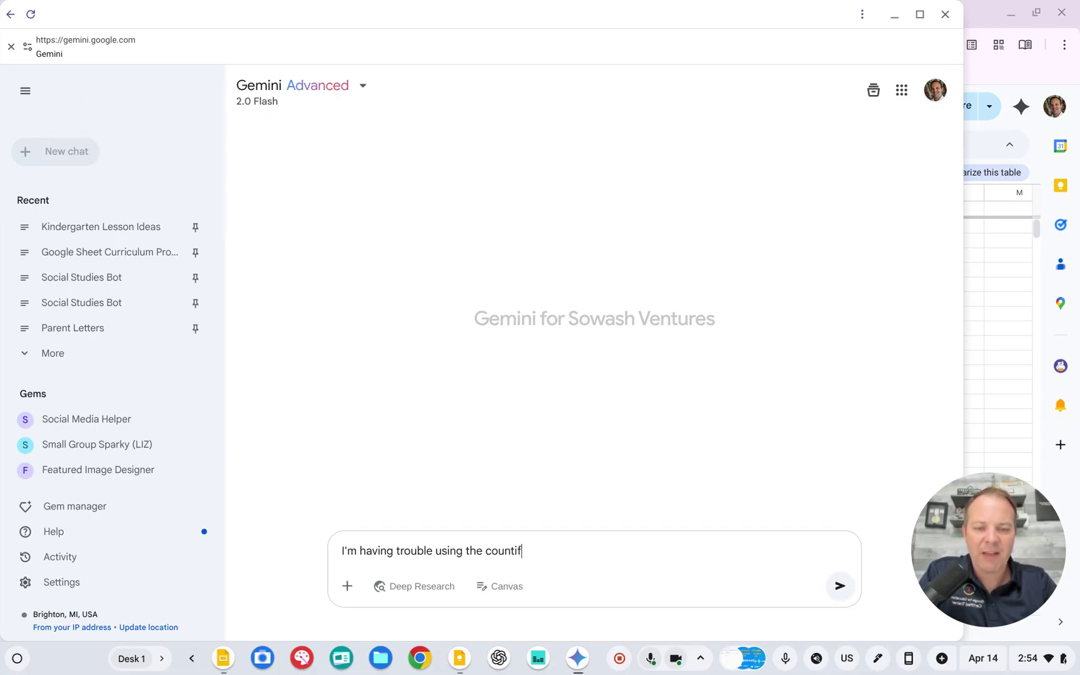
text(a)
key(BackSpace)
text(la. )
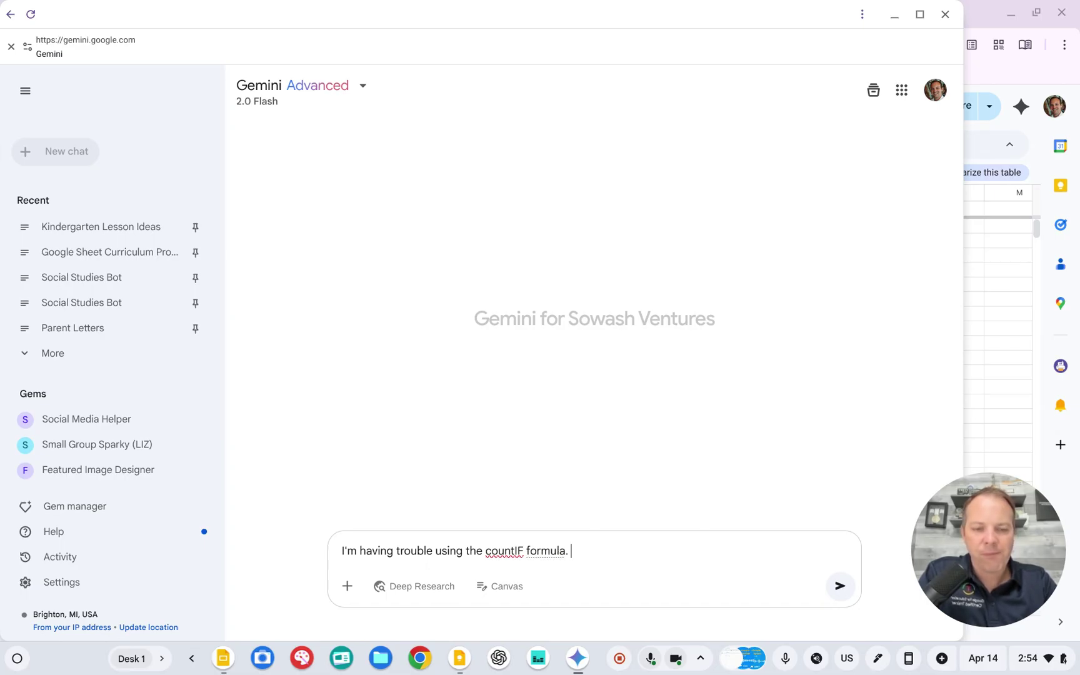
text(Here is what I ha)
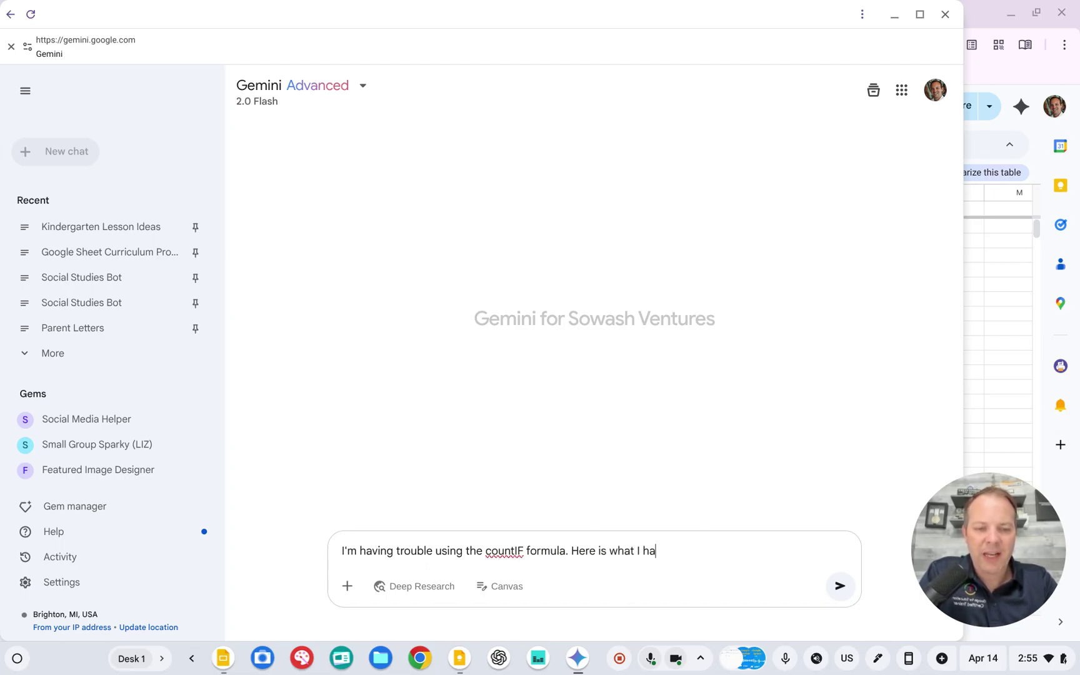
text(ve, but it's not ret)
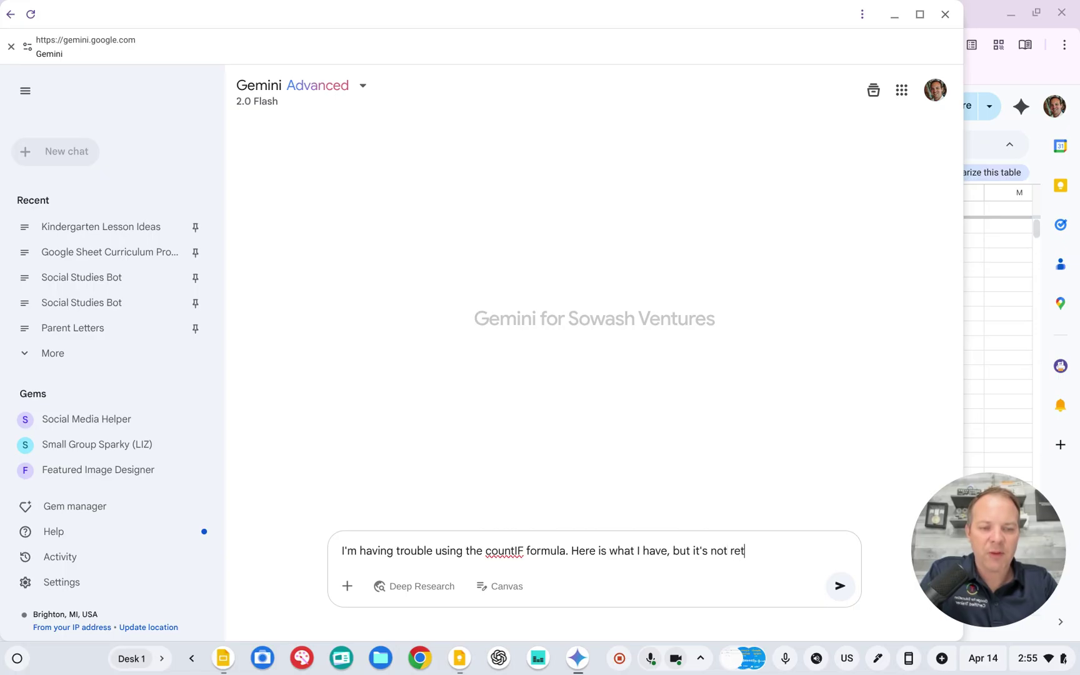
text(urning any results)
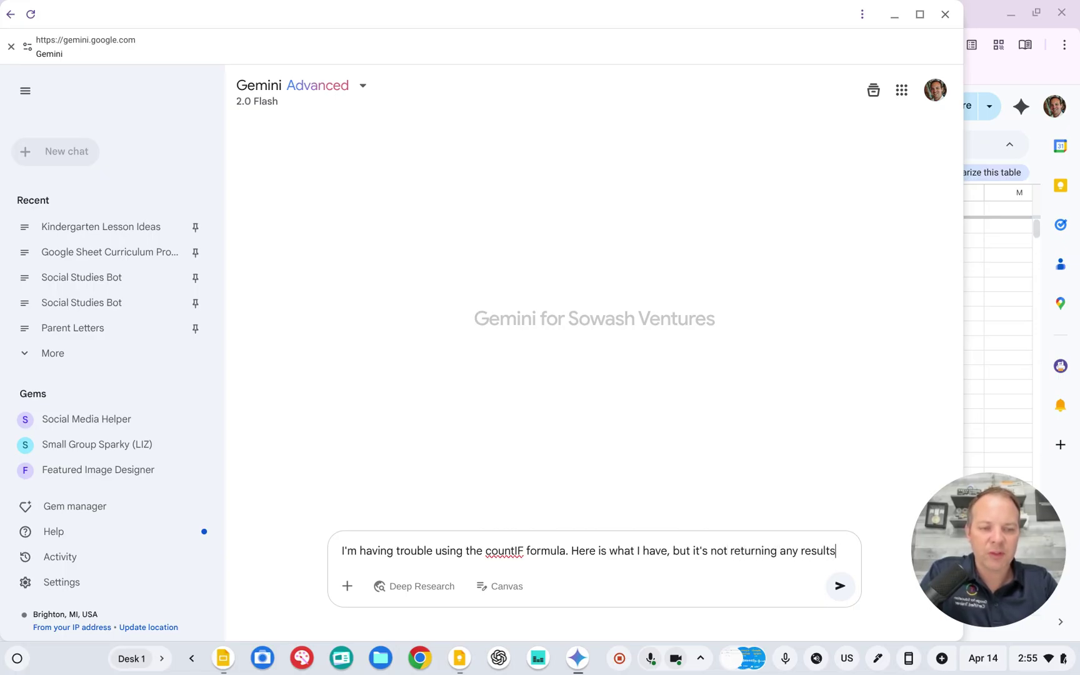
text(:)
key(shift+Return)
text(=COUNTIFS(D2:D24,Chromebook))
key(Return)
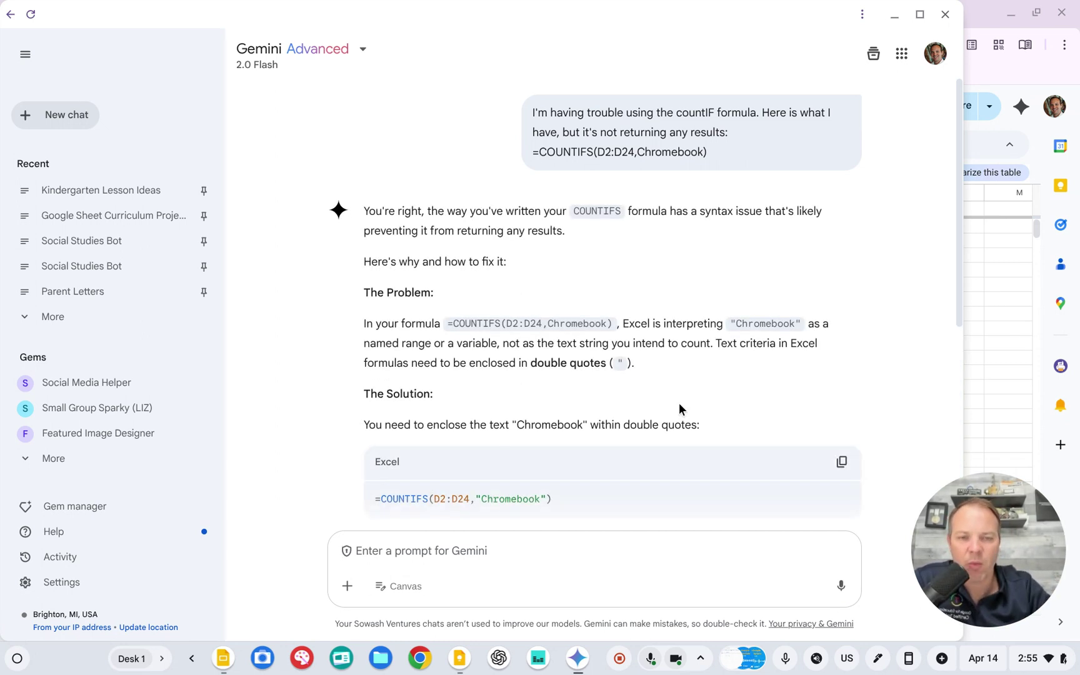
Read the fix putting Chromebook in double quotes, then return to Google Sheets
scroll(571, 342, down, 2)
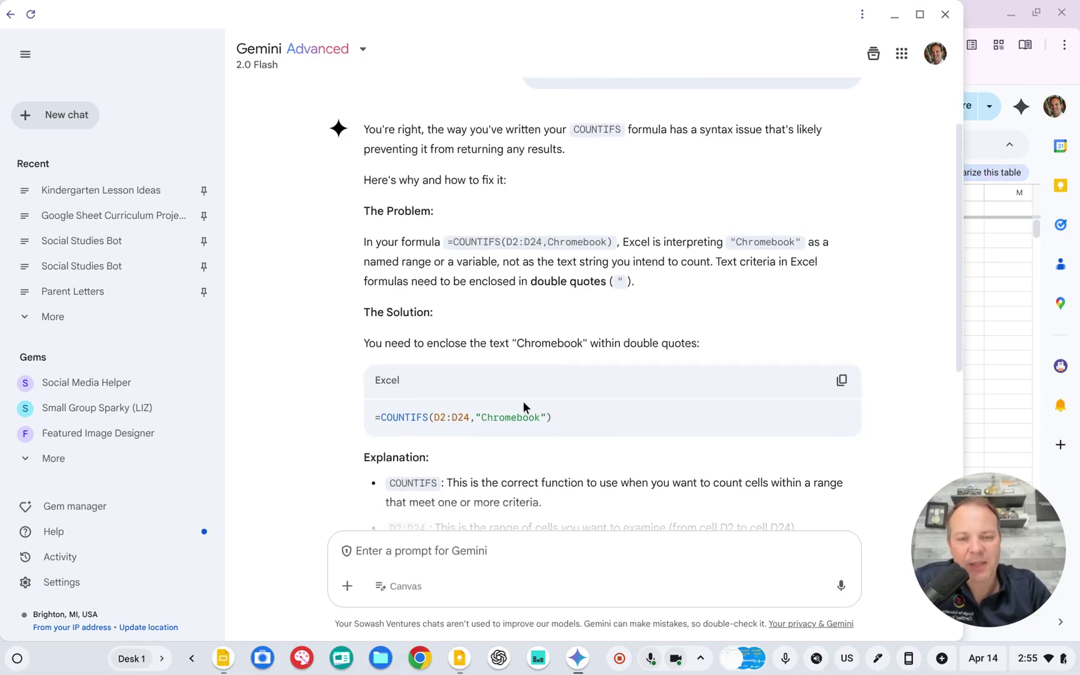
double_click(529, 345)
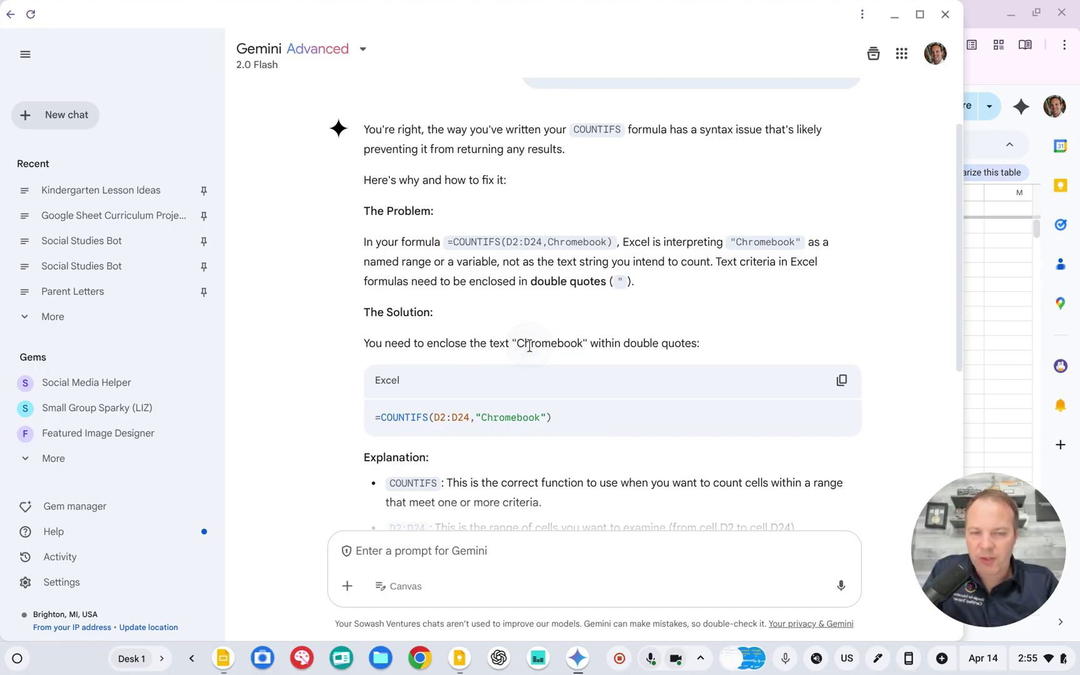
key(alt+Tab)
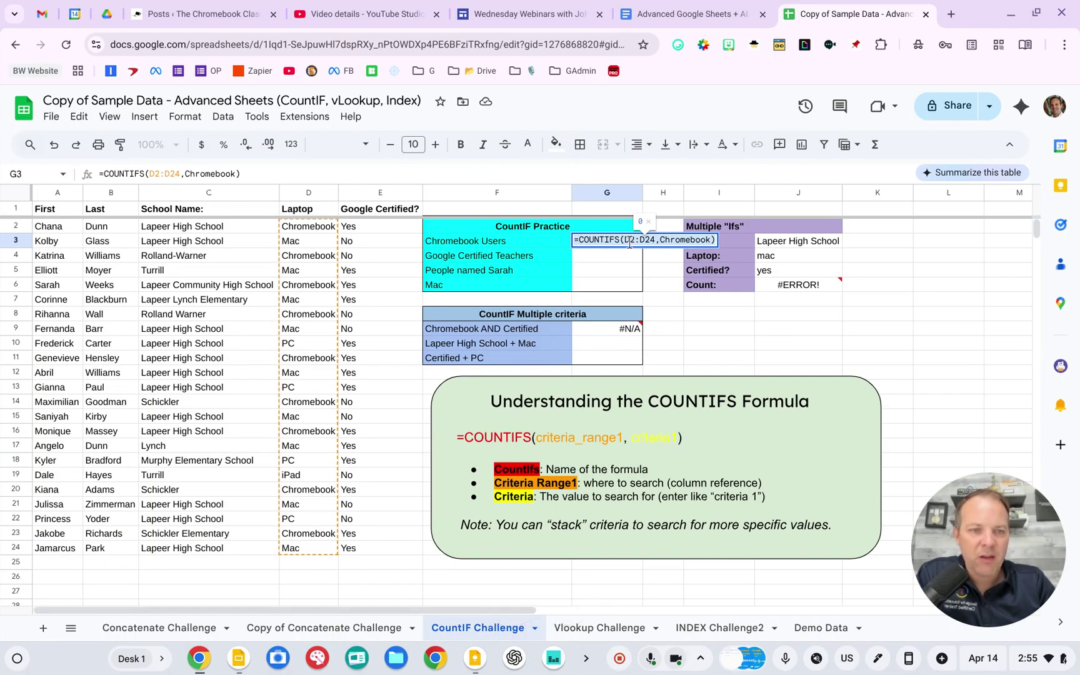
Wrap Chromebook in quotes in G3 so =COUNTIFS(D2:D24,"Chromebook") returns 9
click(660, 240)
text(")
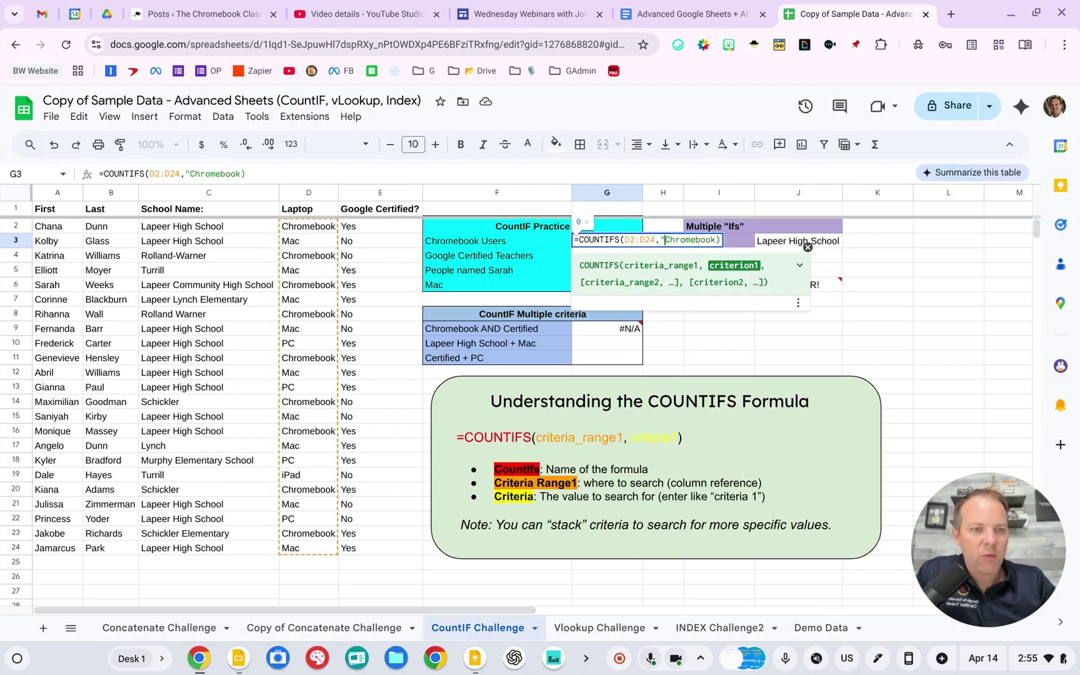
click(715, 240)
text(")
key(Return)
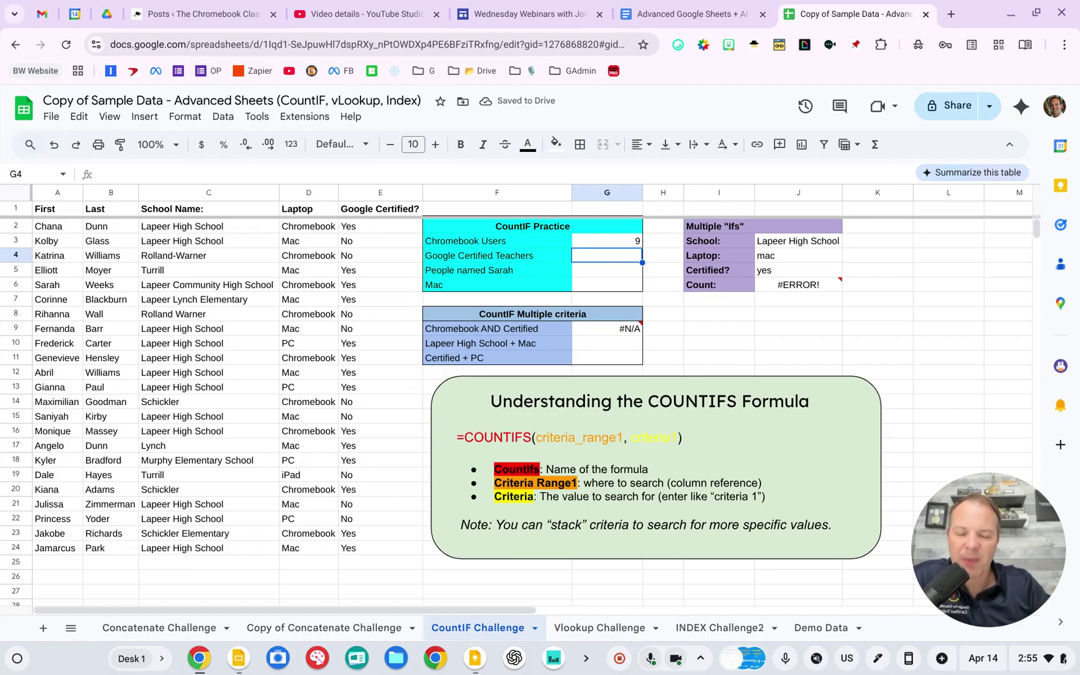
Copy the wrong-number-of-arguments error message from G9's #N/A cell
click(604, 343)
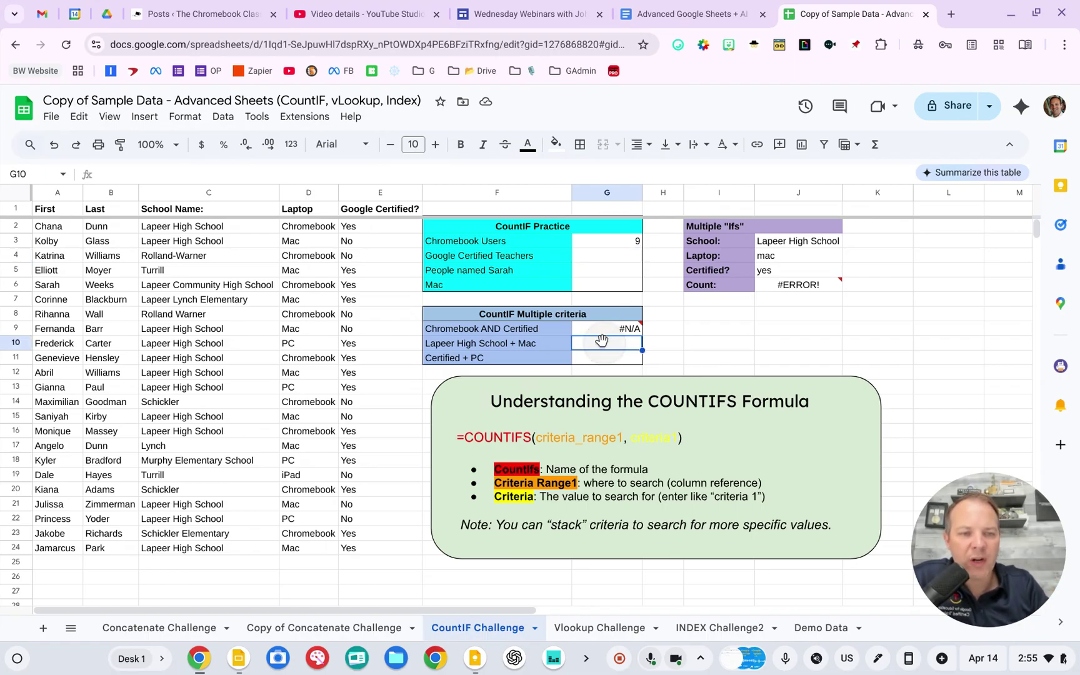
click(595, 328)
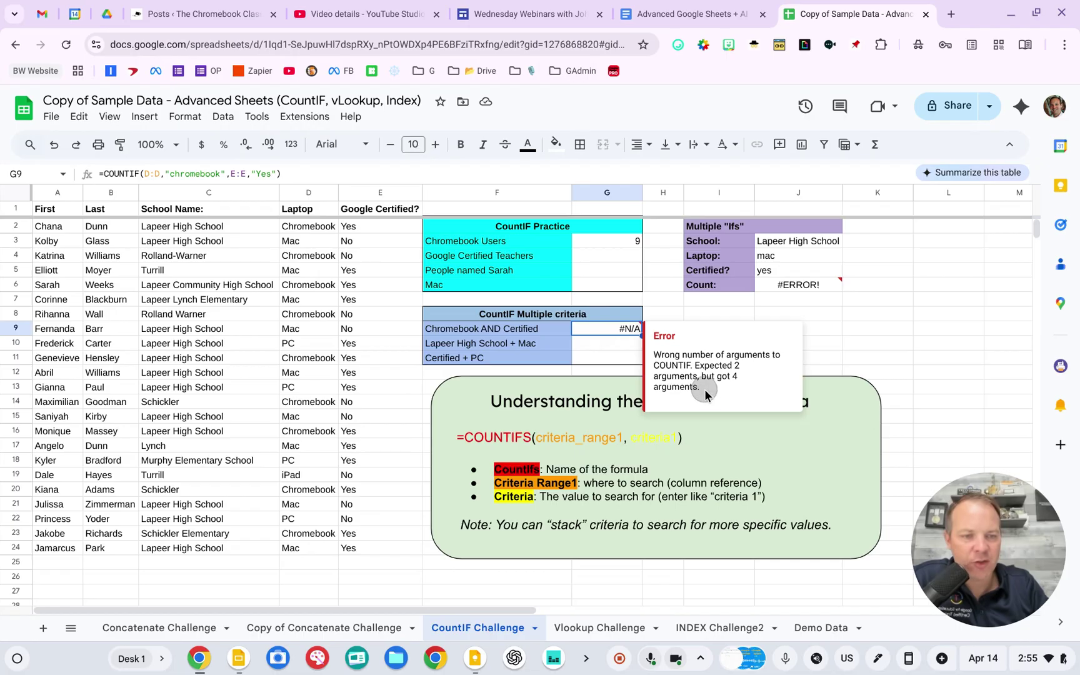
drag(705, 394, 650, 361)
key(ctrl+c)
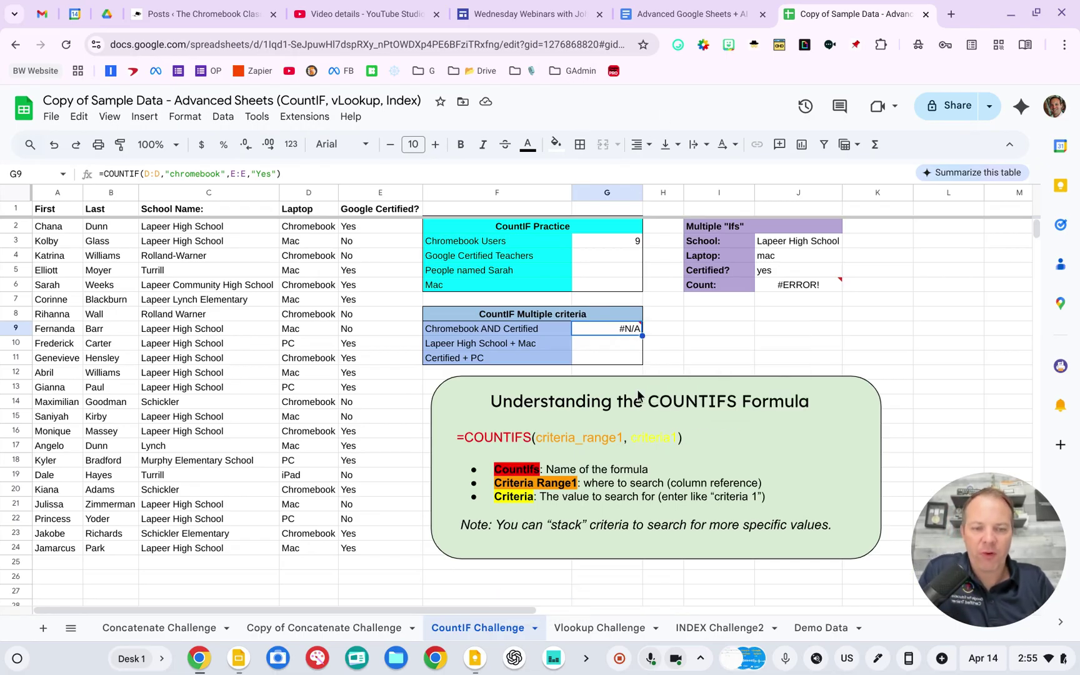
In a new Gemini chat, paste the COUNTIF error message and ask for help fixing the problem
key(alt+Tab)
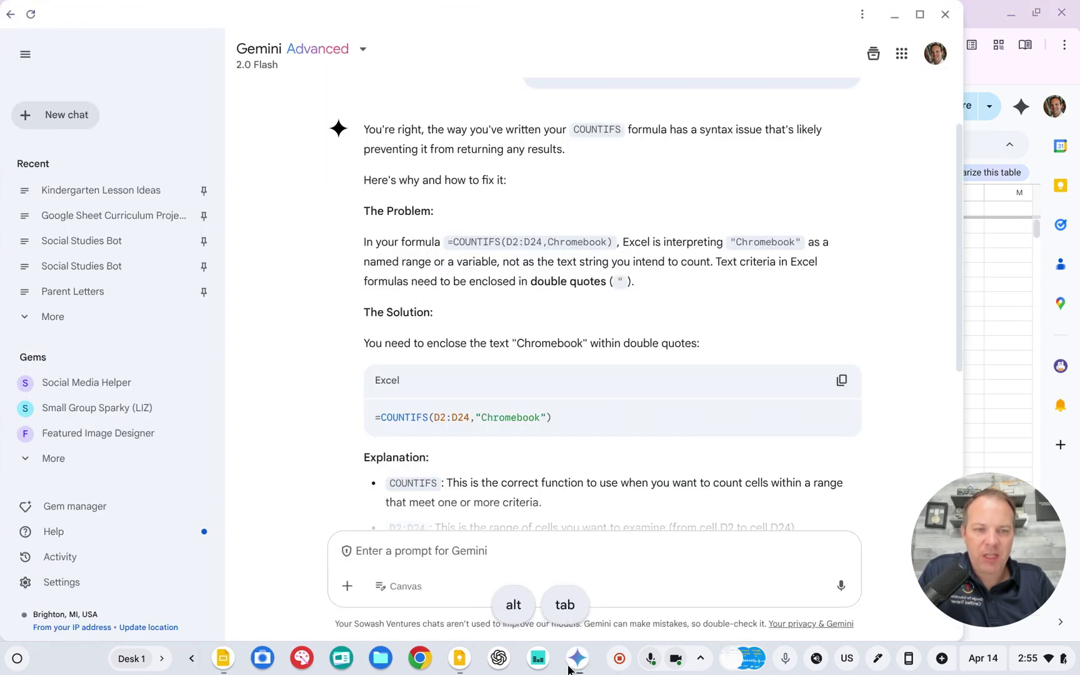
click(71, 122)
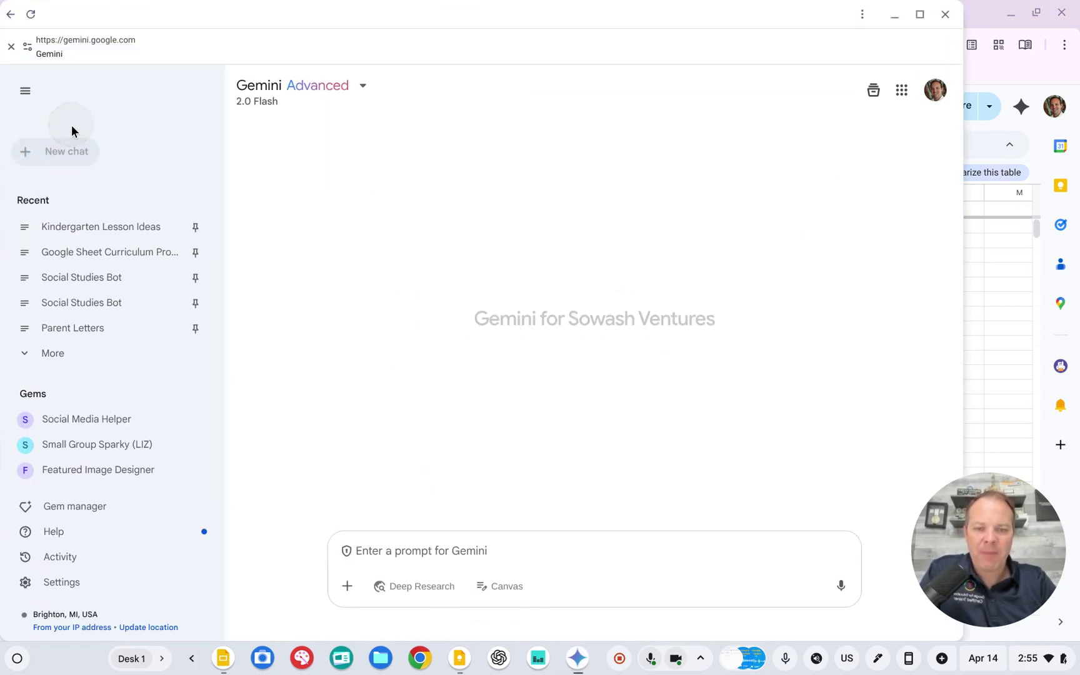
text(I'm using he cou)
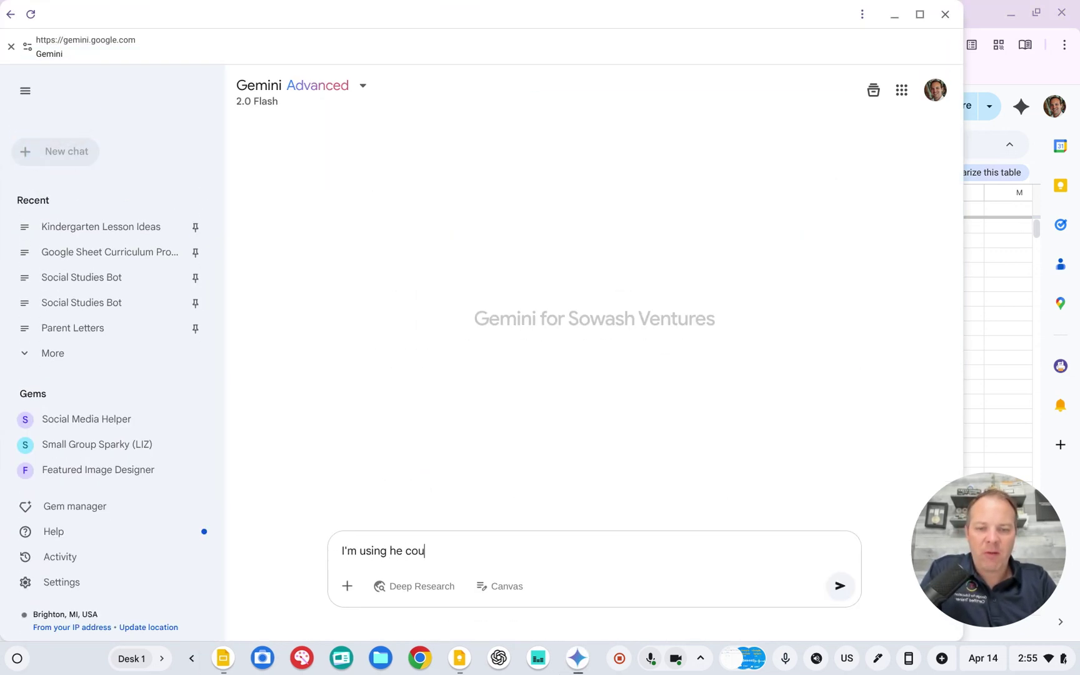
key(BackSpace)
key(BackSpace)
key(BackSpace)
key(BackSpace)
key(BackSpace)
key(BackSpace)
text(the count)
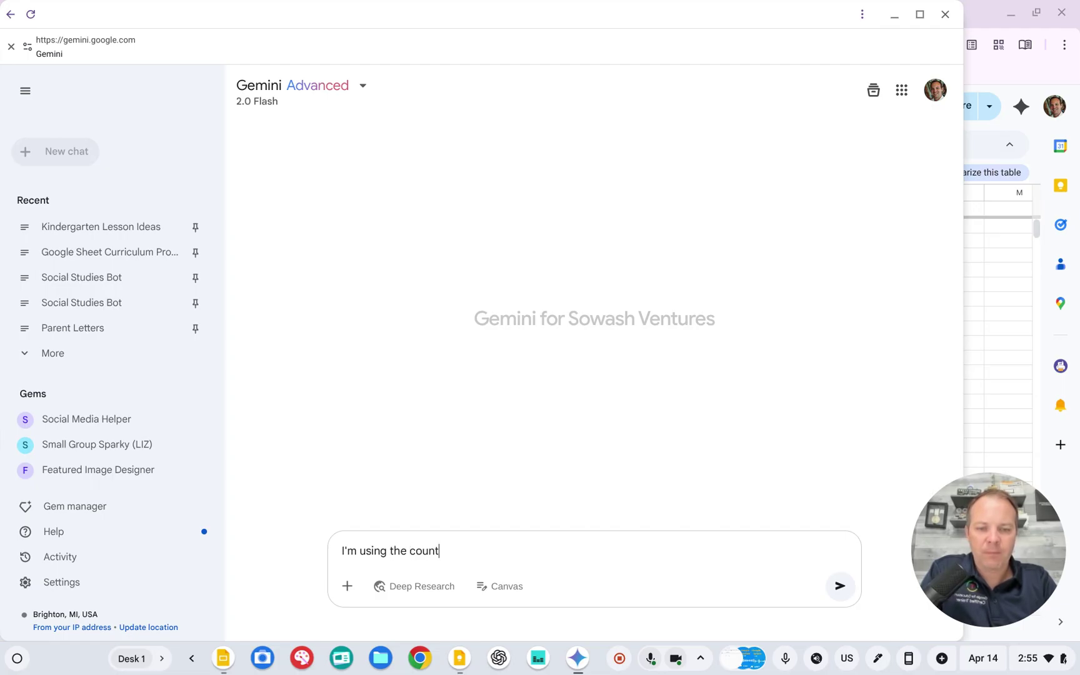
text( IF formula and )
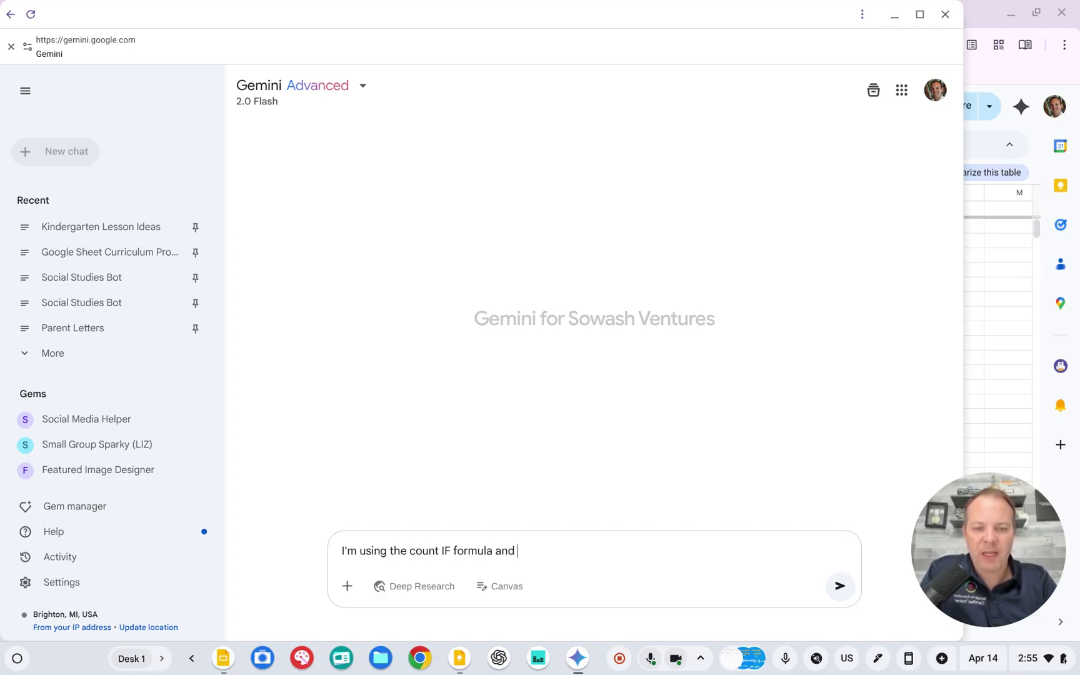
text(received the)
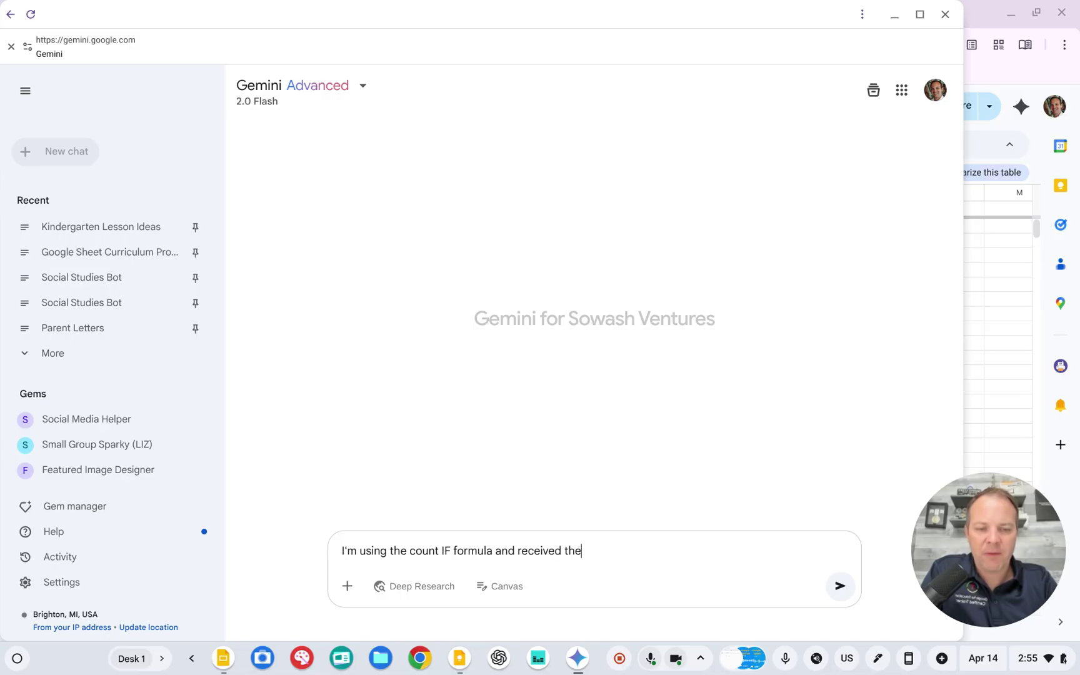
text( following error m)
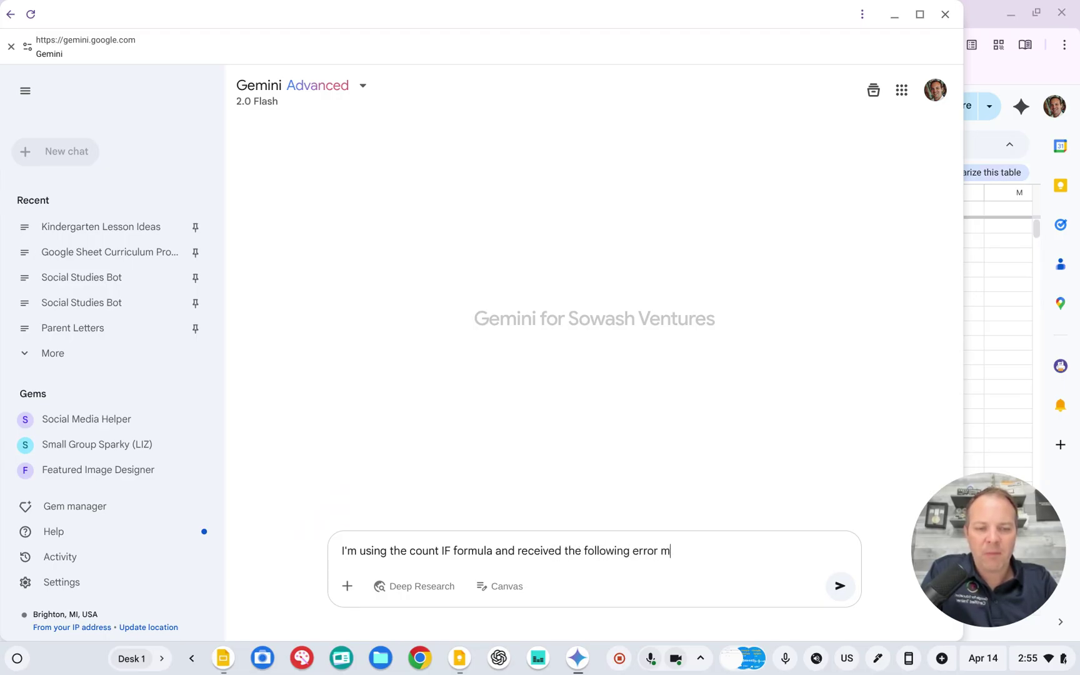
text(essage:)
key(ctrl+v)
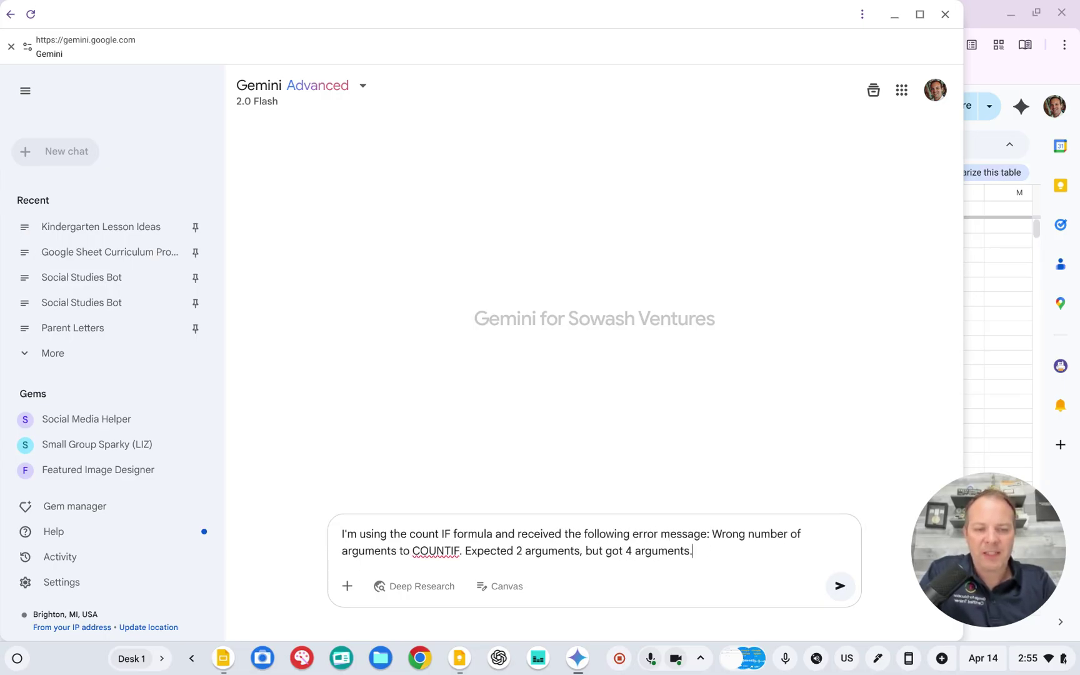
key(shift+Return)
key(shift+Return)
text(Can you h)
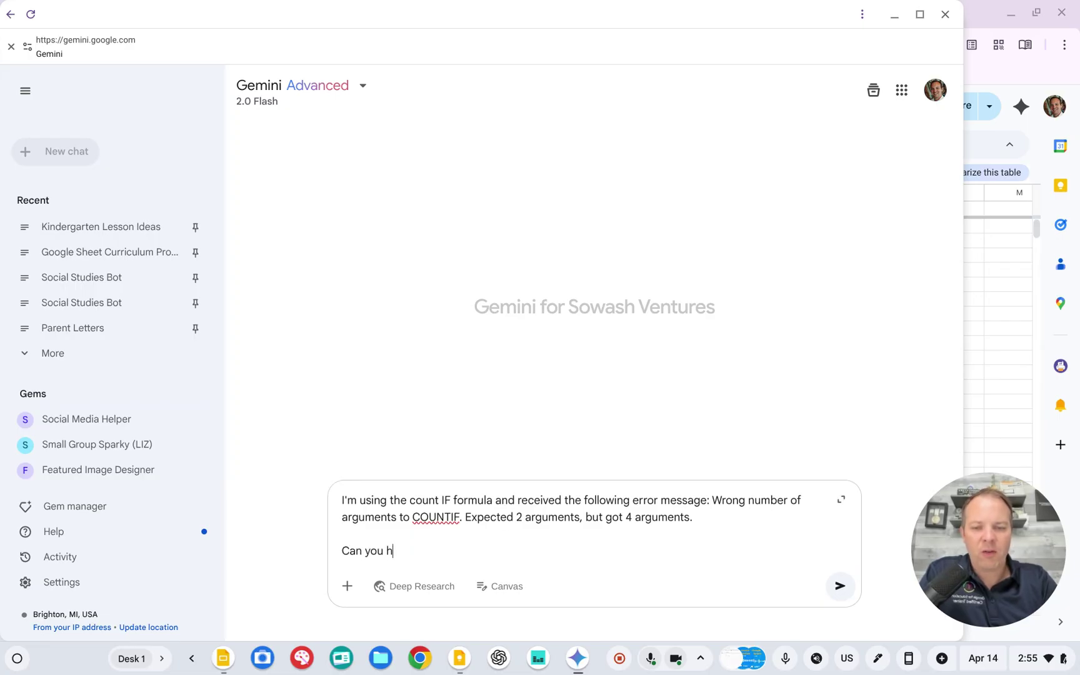
text(elp me fi)
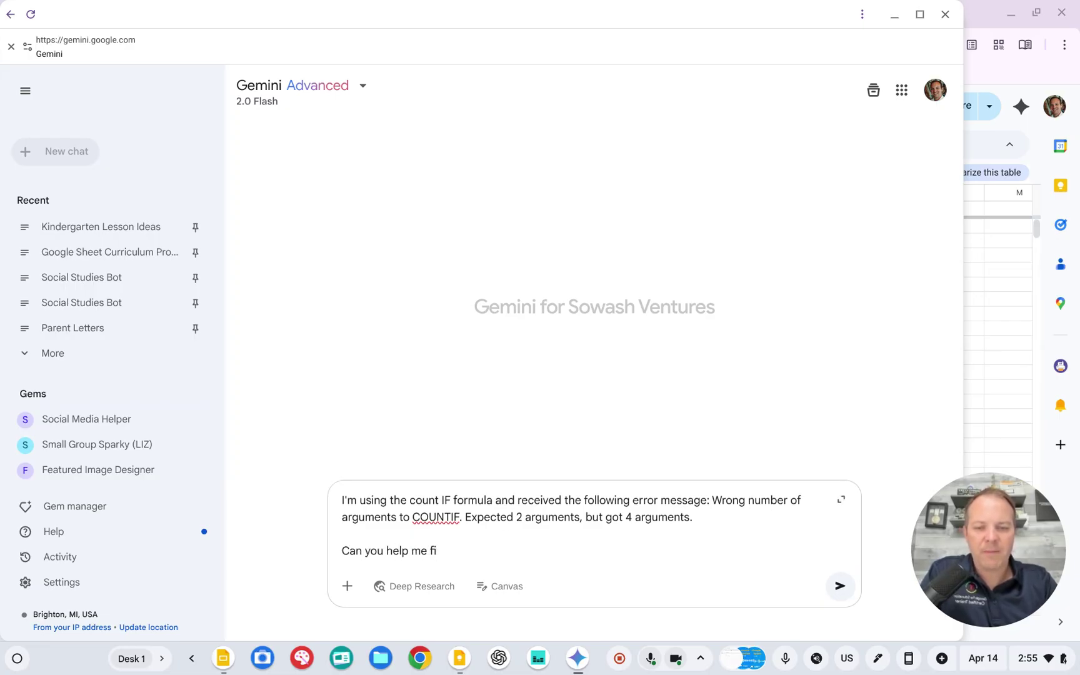
text(rxx thpro)
key(BackSpace)
text(e problem)
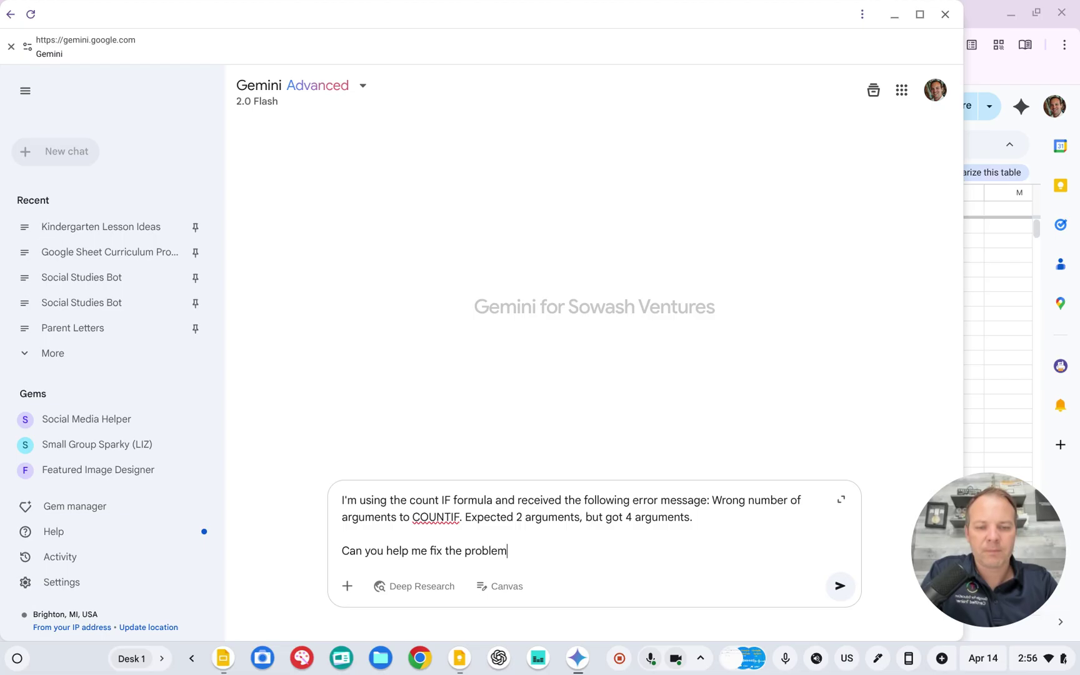
key(Return)
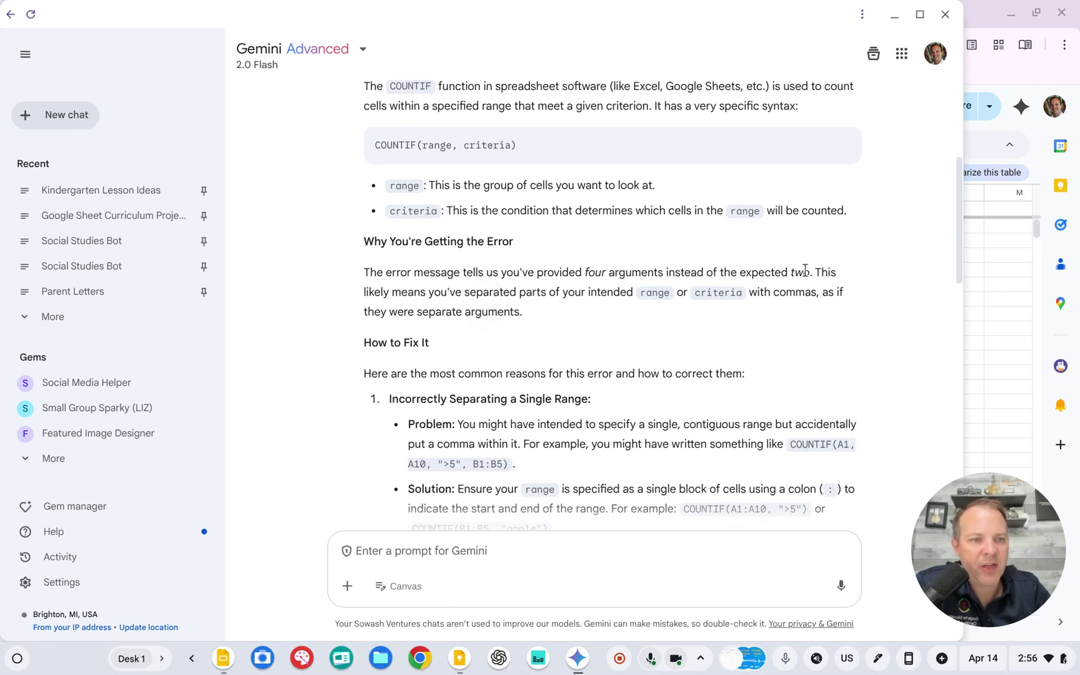
Read Gemini's reply recommending COUNTIFS for multiple criteria
scroll(802, 265, down, 2)
scroll(802, 265, down, 1)
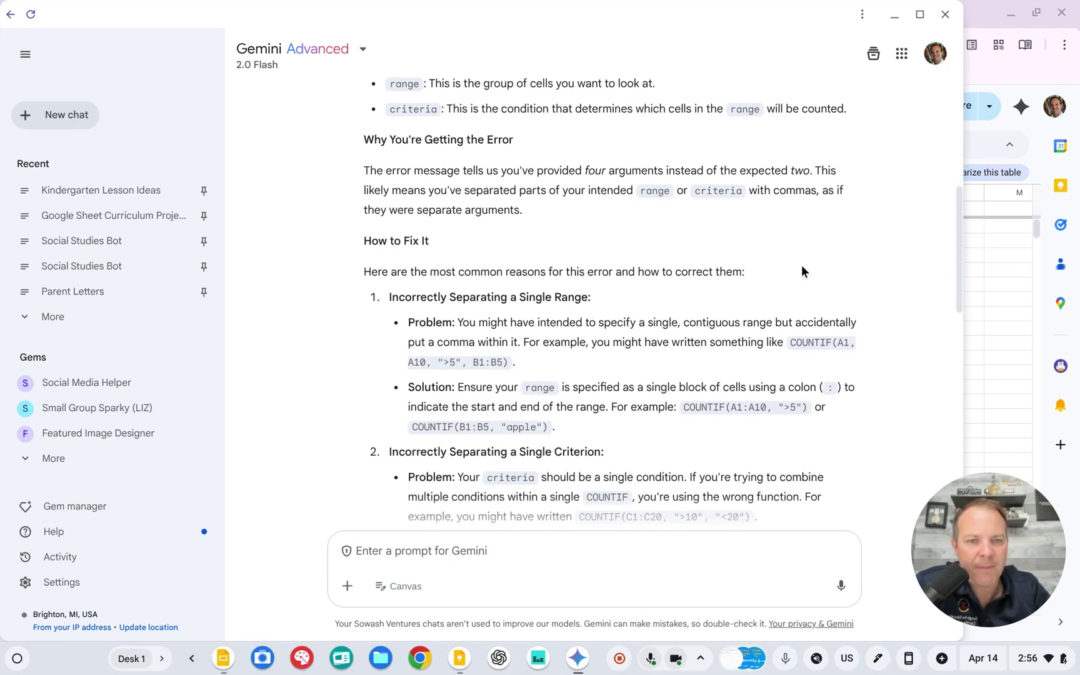
scroll(562, 316, down, 7)
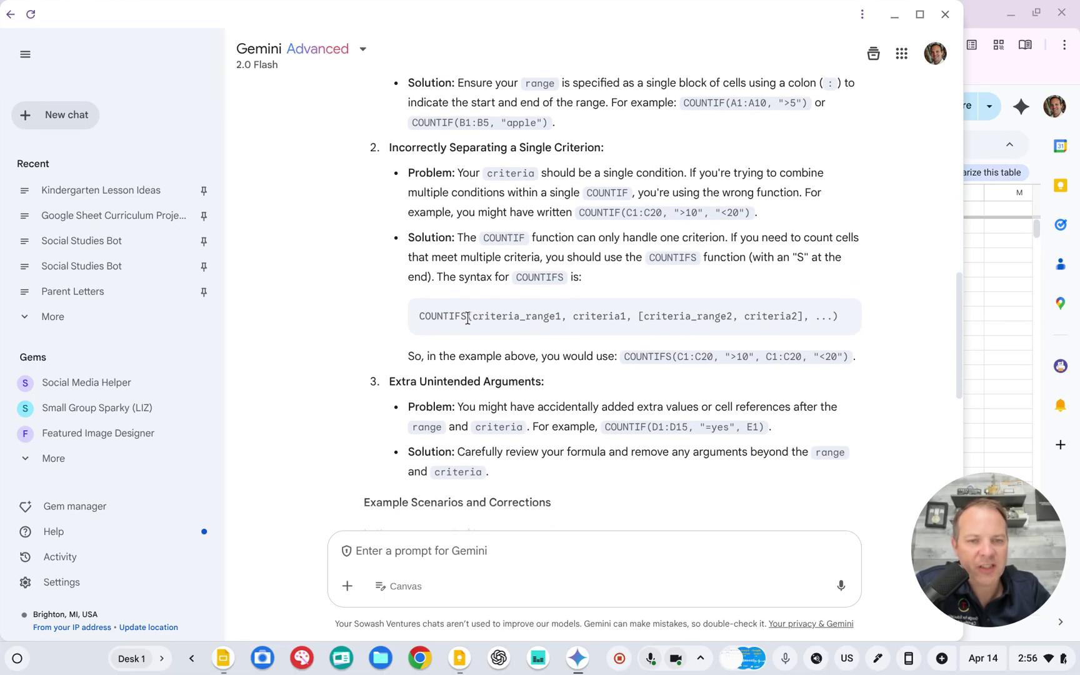
drag(467, 315, 431, 315)
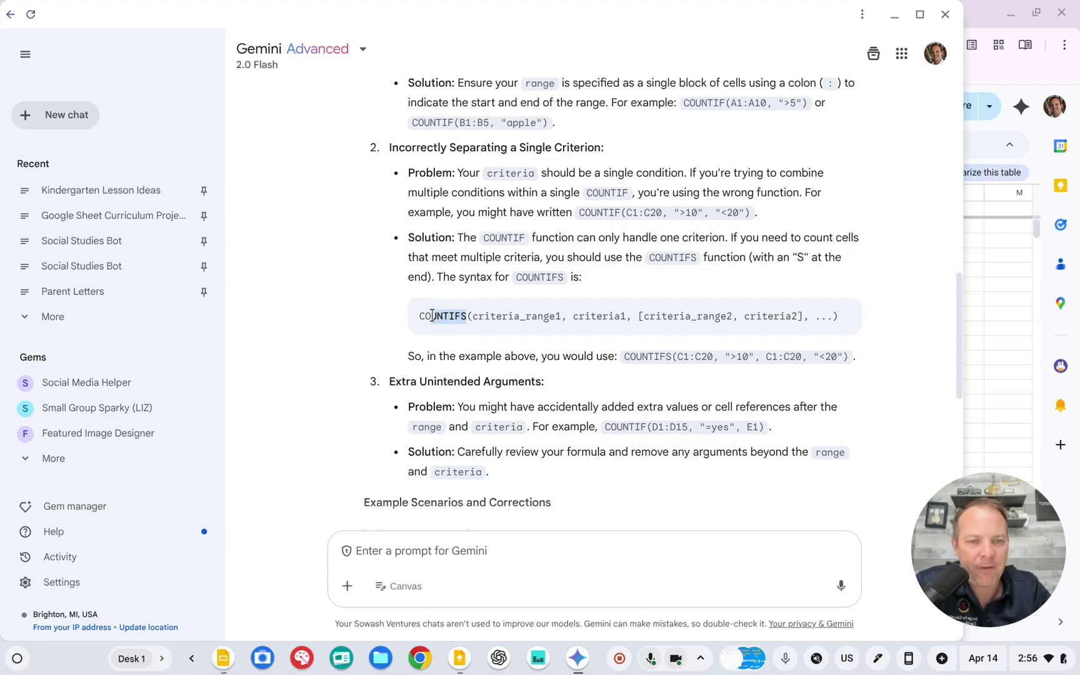
click(473, 316)
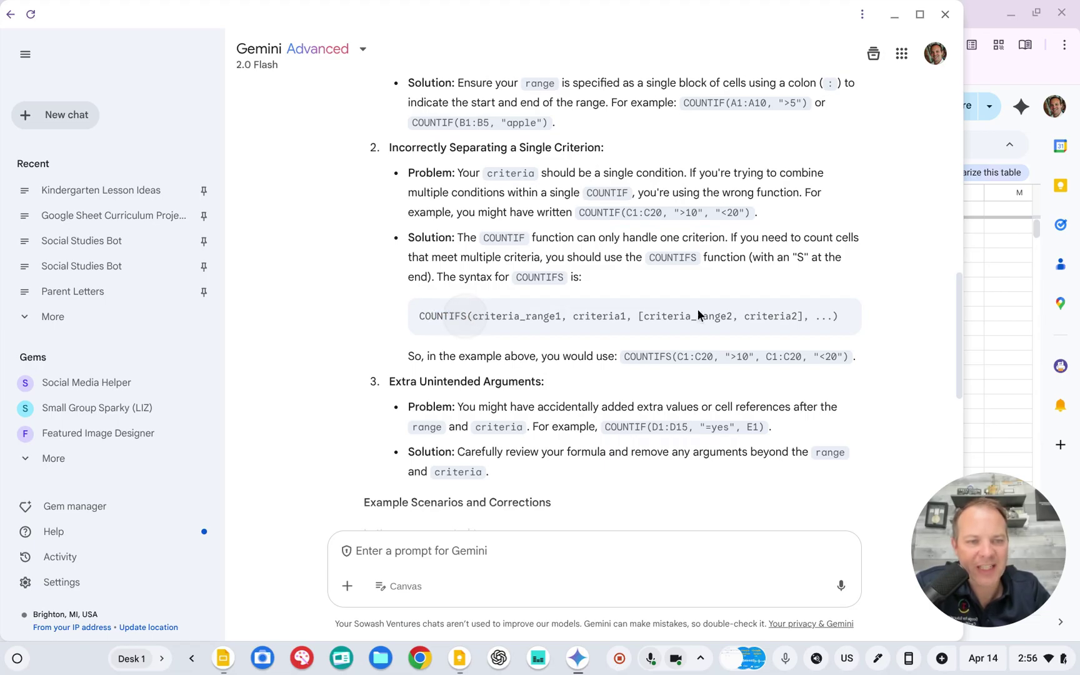
scroll(636, 331, down, 7)
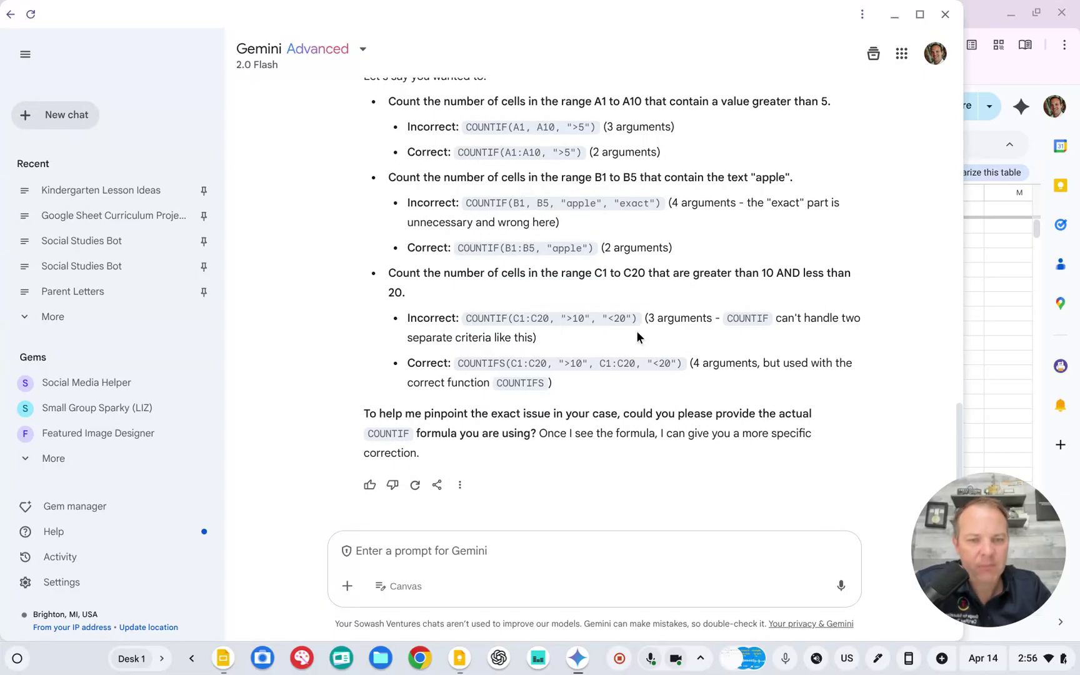
Change COUNTIF to COUNTIFS in G9 so the Chromebook AND Certified count shows 6
key(alt+Tab)
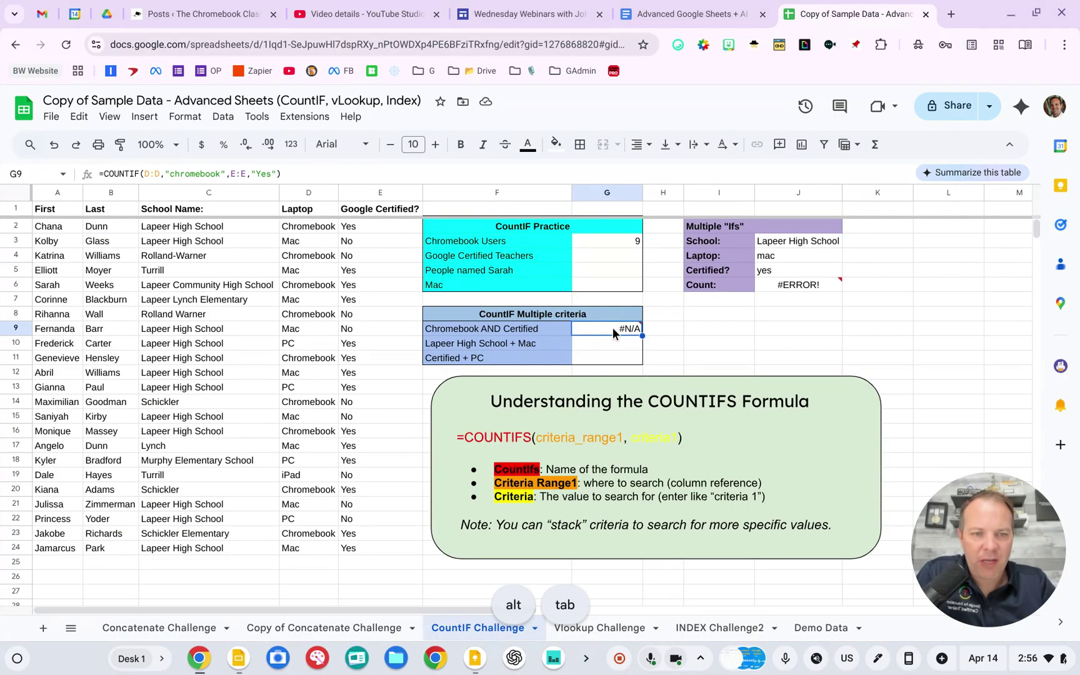
double_click(615, 325)
click(616, 325)
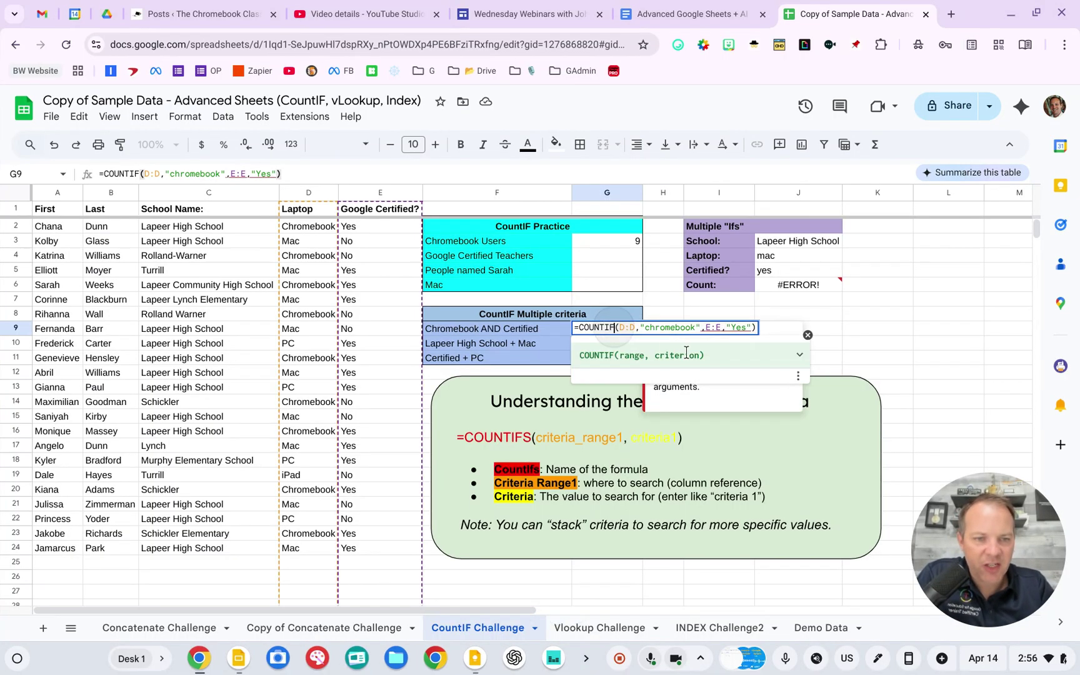
text(s)
key(Tab)
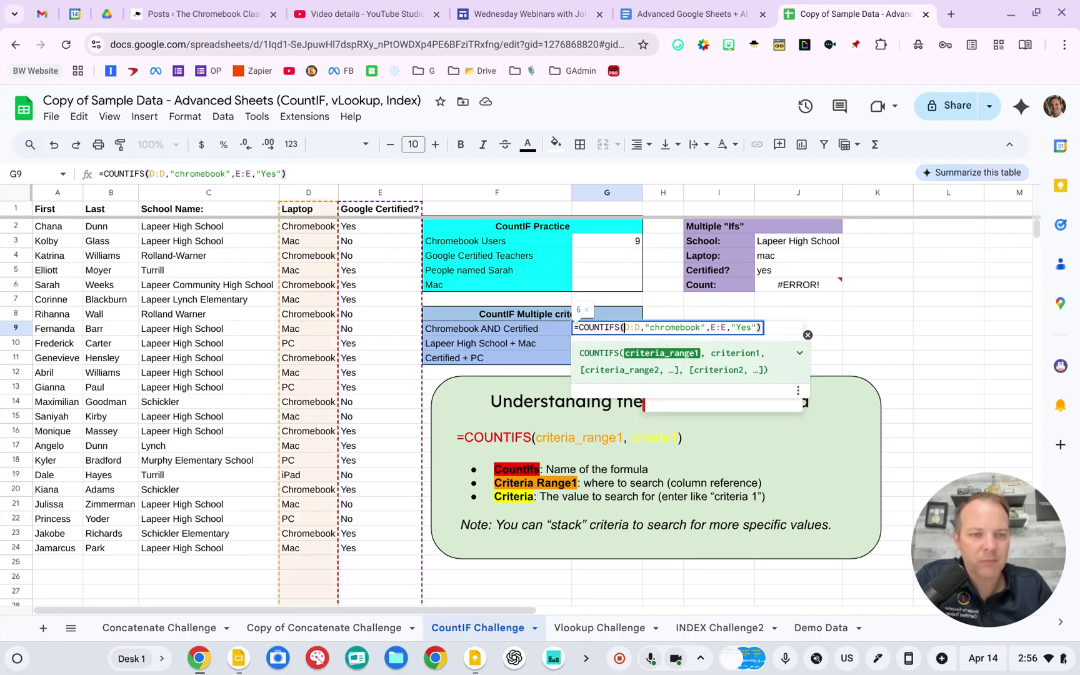
key(Return)
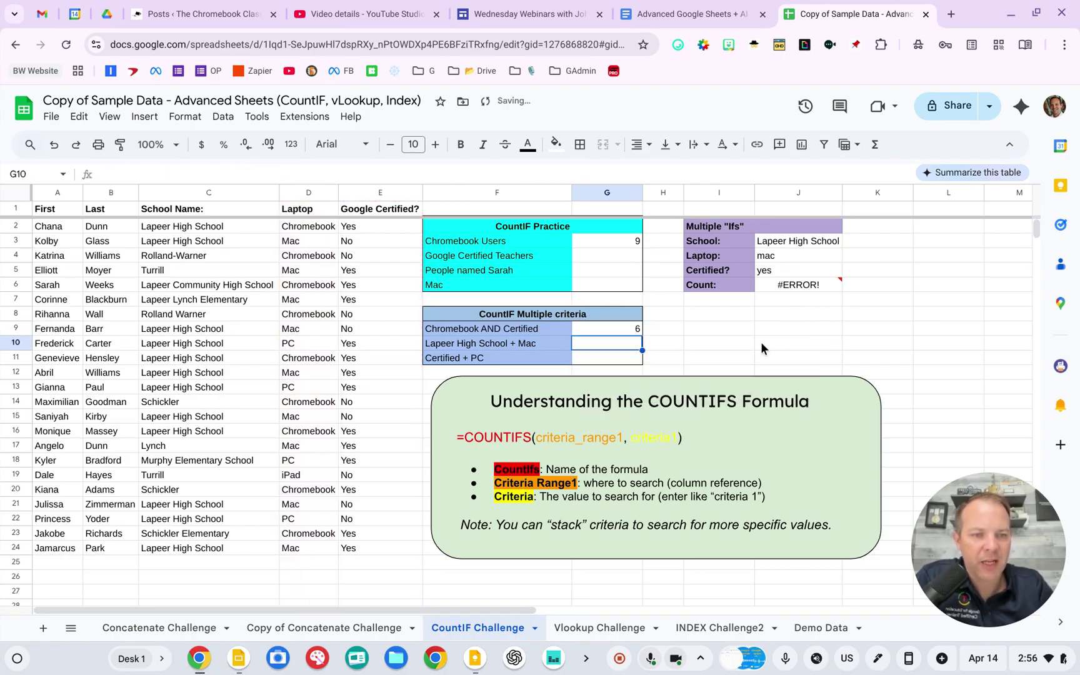